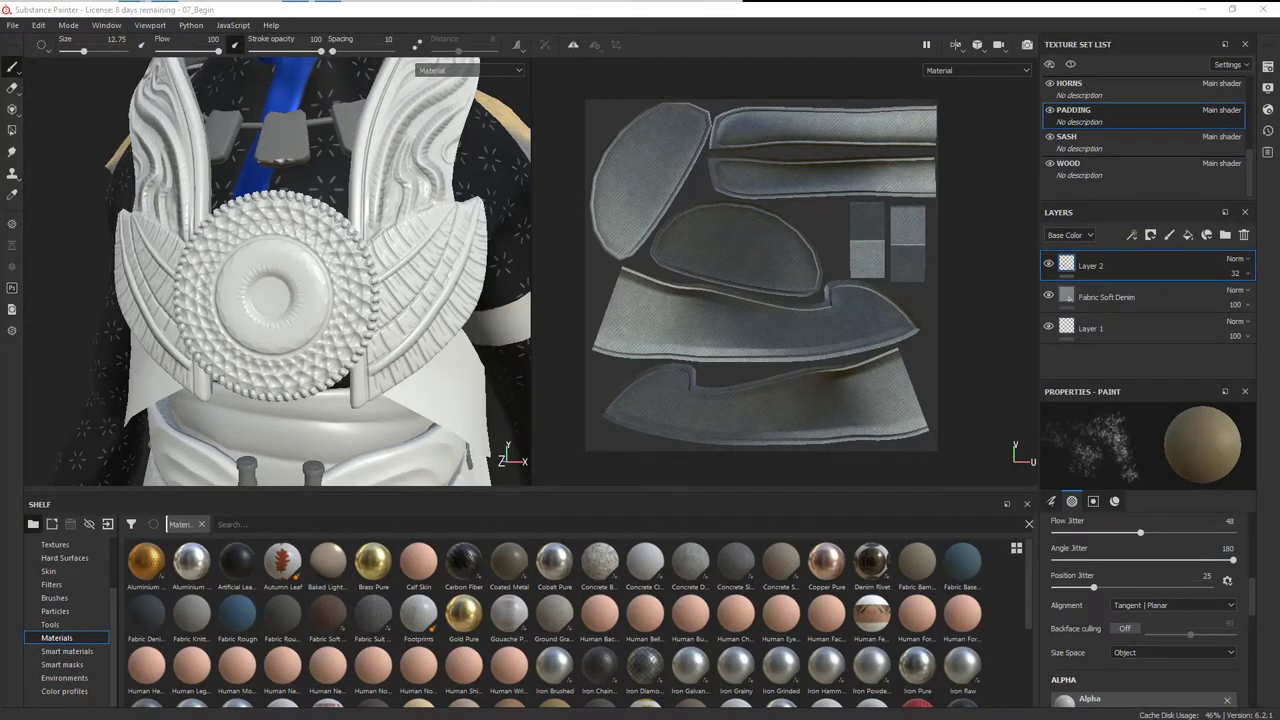
# Select the GOLD texture set and add the Gold Pure material to its layer stack
pyautogui.scroll(3, 1207, 145)
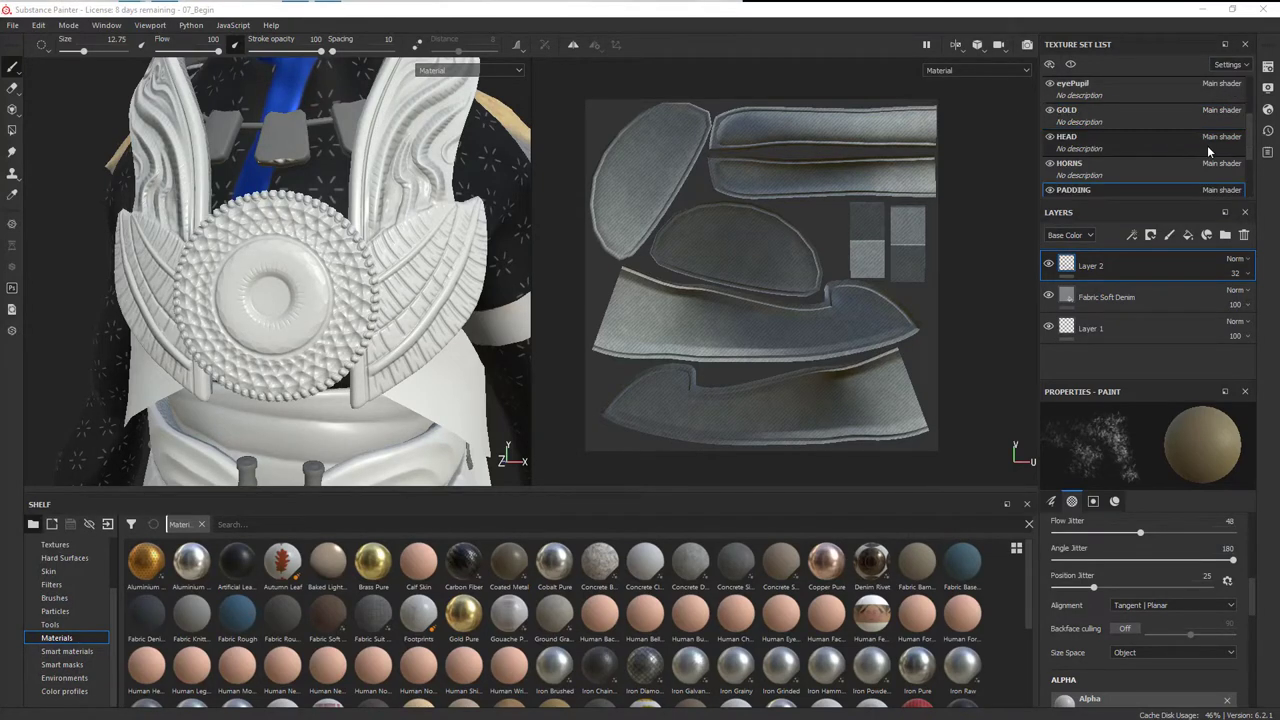
pyautogui.click(1116, 112)
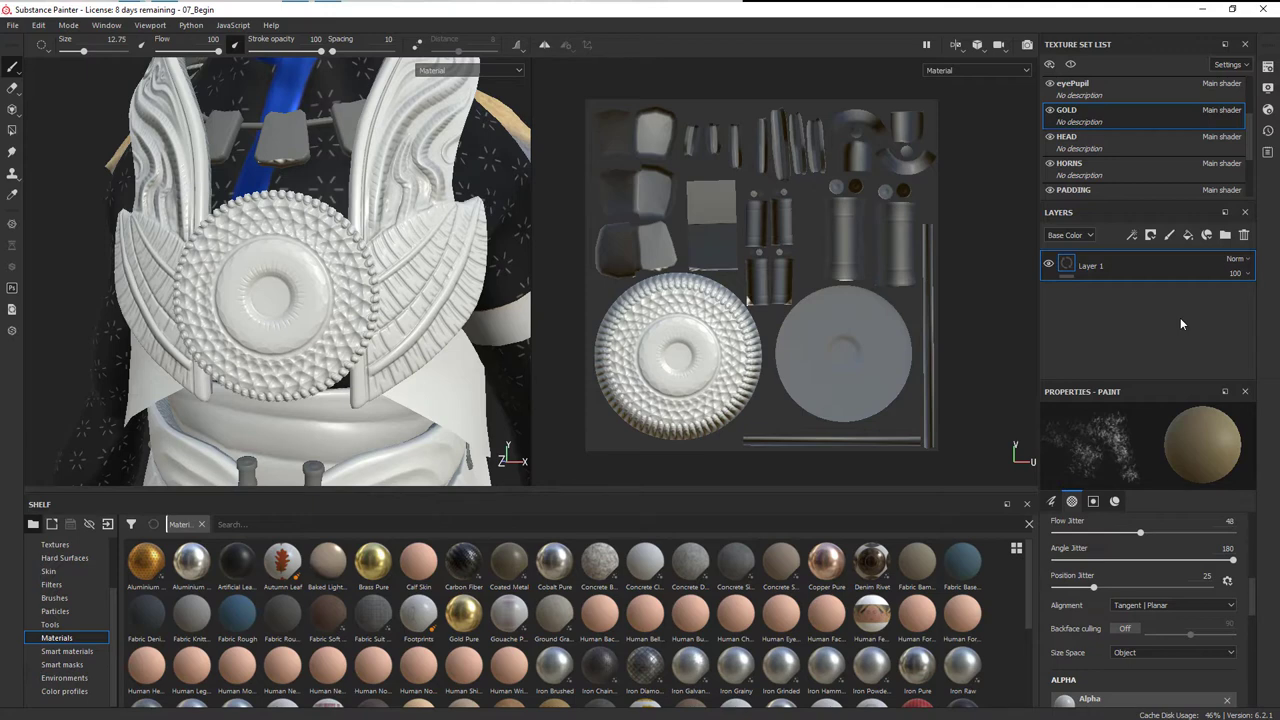
pyautogui.click(56, 638)
pyautogui.moveTo(463, 612); pyautogui.dragTo(1140, 274)
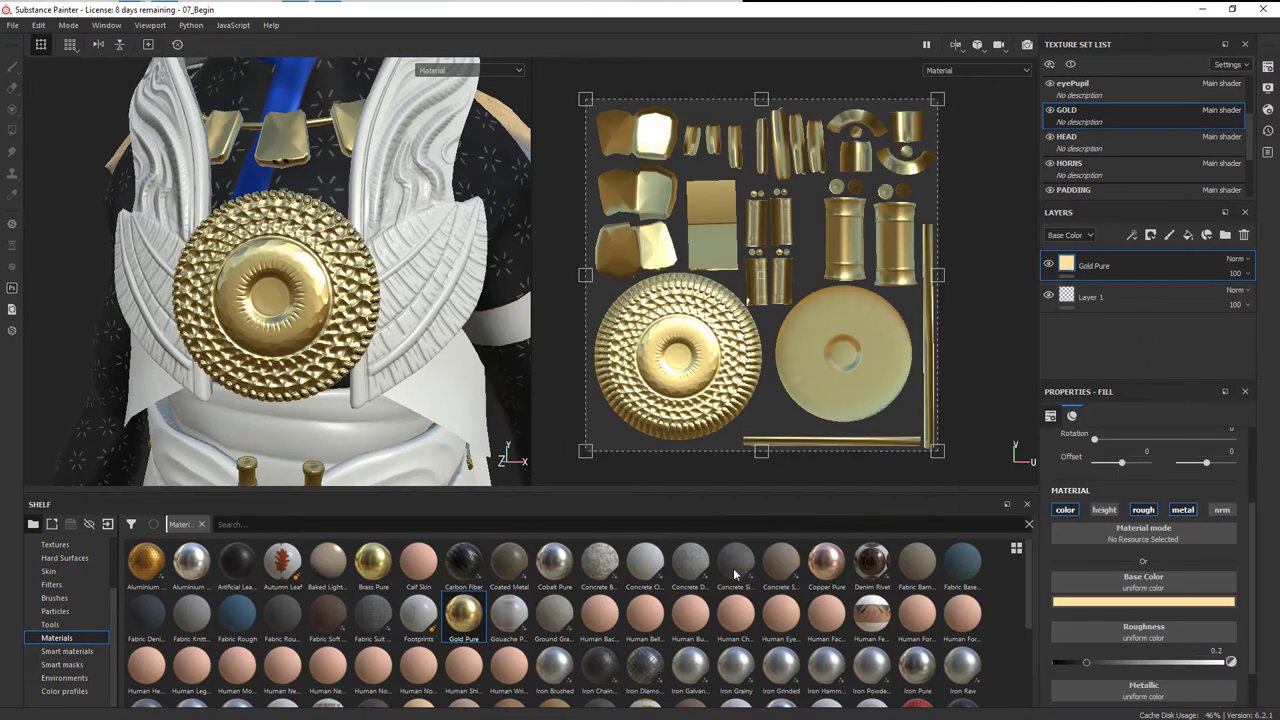
# Add a second Gold Pure material layer on top and delete the empty Layer 1
pyautogui.scroll(-3, 465, 620)
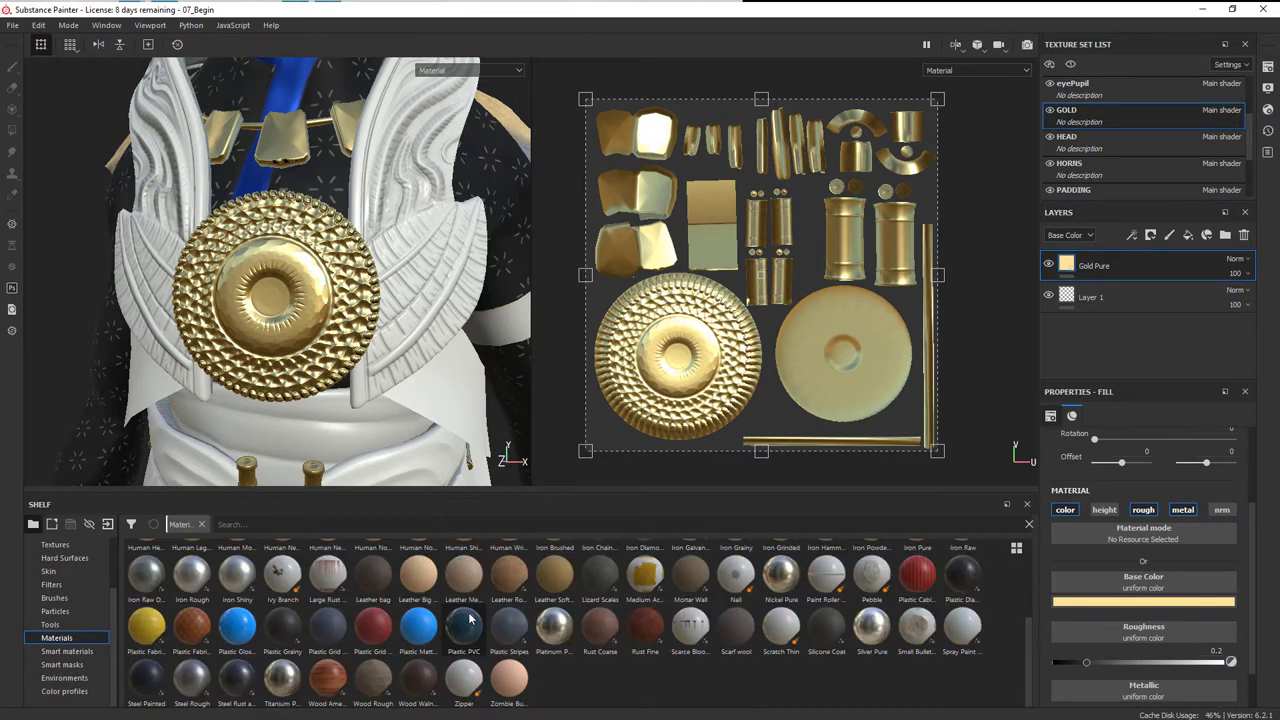
pyautogui.scroll(3, 469, 620)
pyautogui.moveTo(464, 615); pyautogui.dragTo(1141, 262)
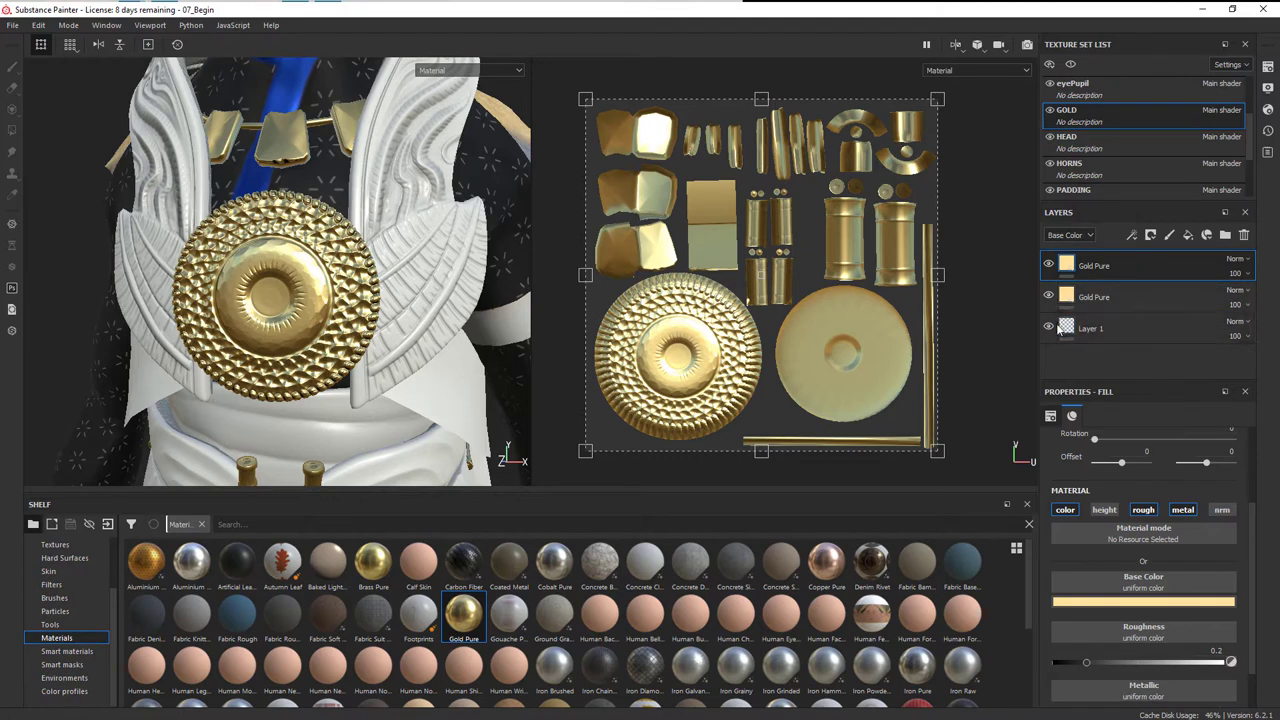
pyautogui.click(1183, 330)
pyautogui.click(1244, 235)
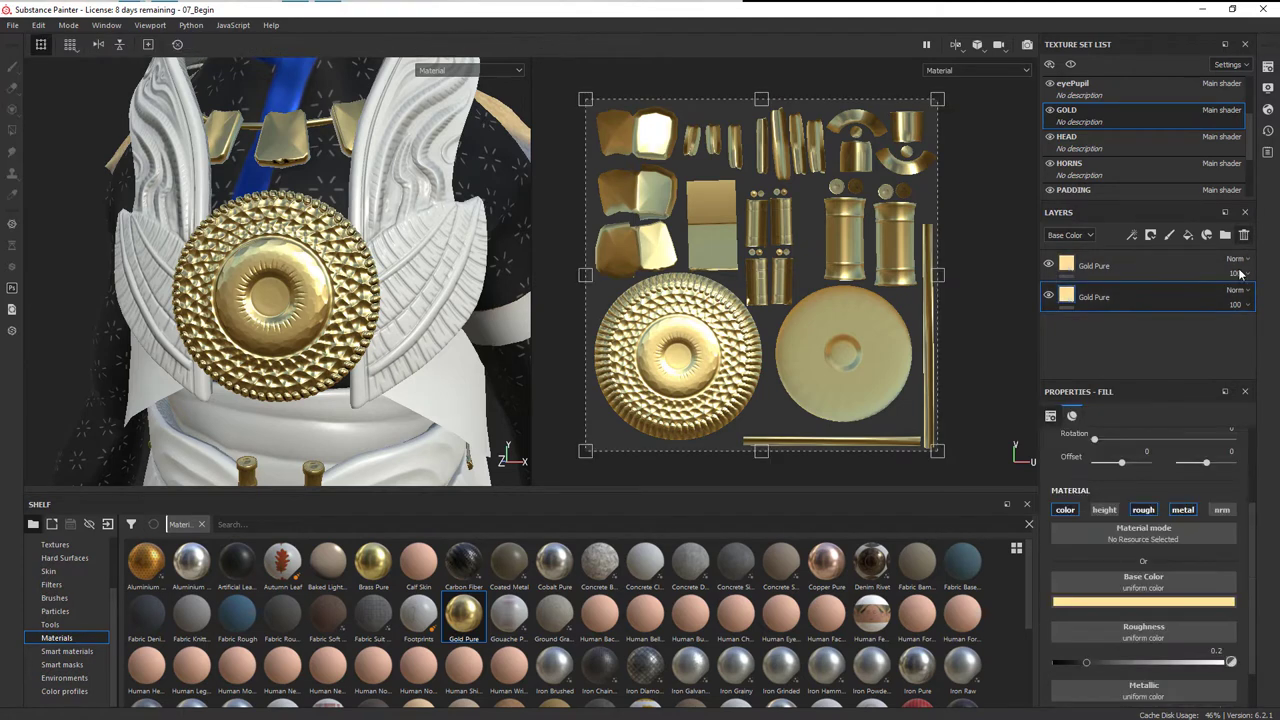
# Set the upper Gold Pure layer's roughness to 0.5681 and compare the medallion with that layer hidden and shown
pyautogui.keyDown('alt'); pyautogui.moveTo(346, 310); pyautogui.dragTo(368, 283); pyautogui.keyUp('alt')
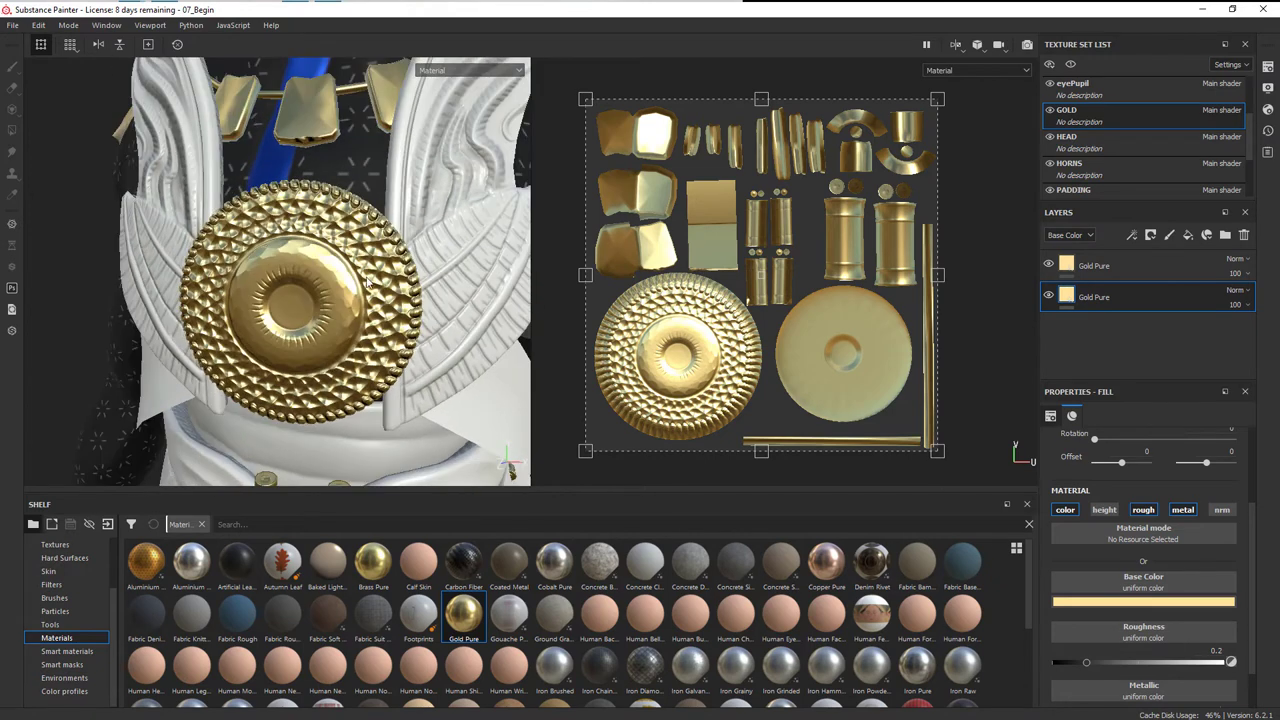
pyautogui.click(1145, 270)
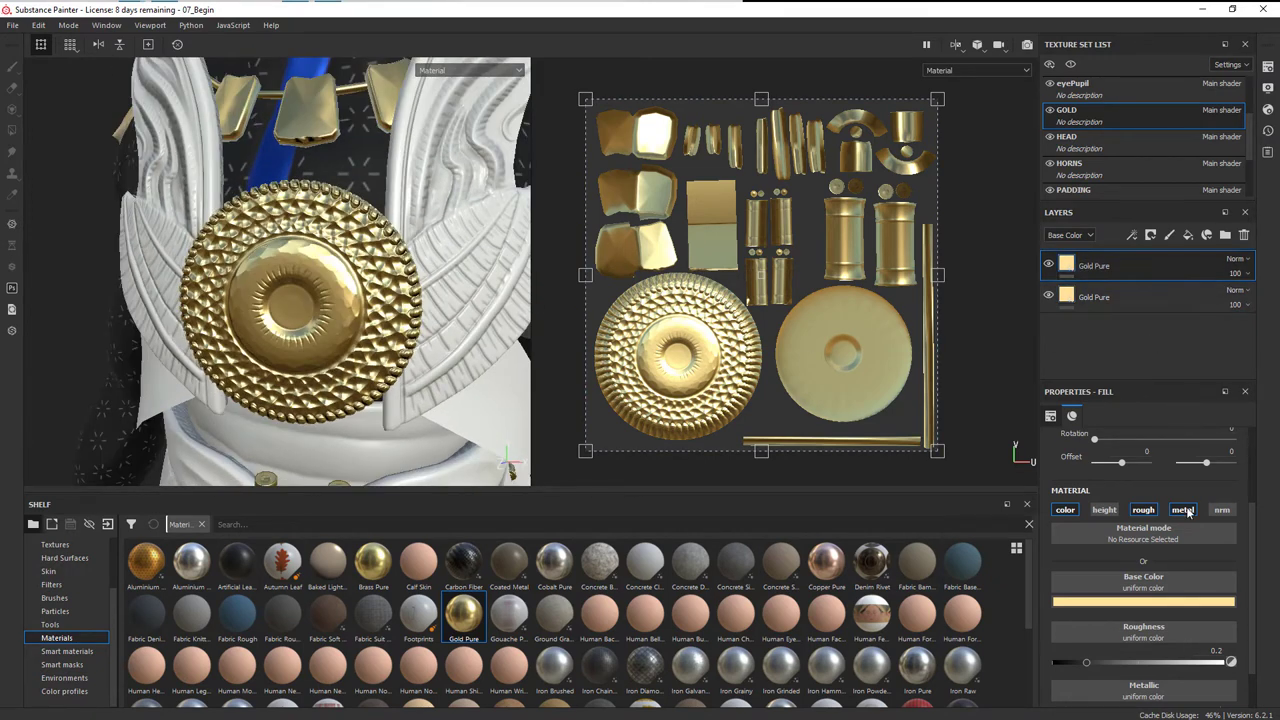
pyautogui.moveTo(1125, 665); pyautogui.dragTo(1150, 671)
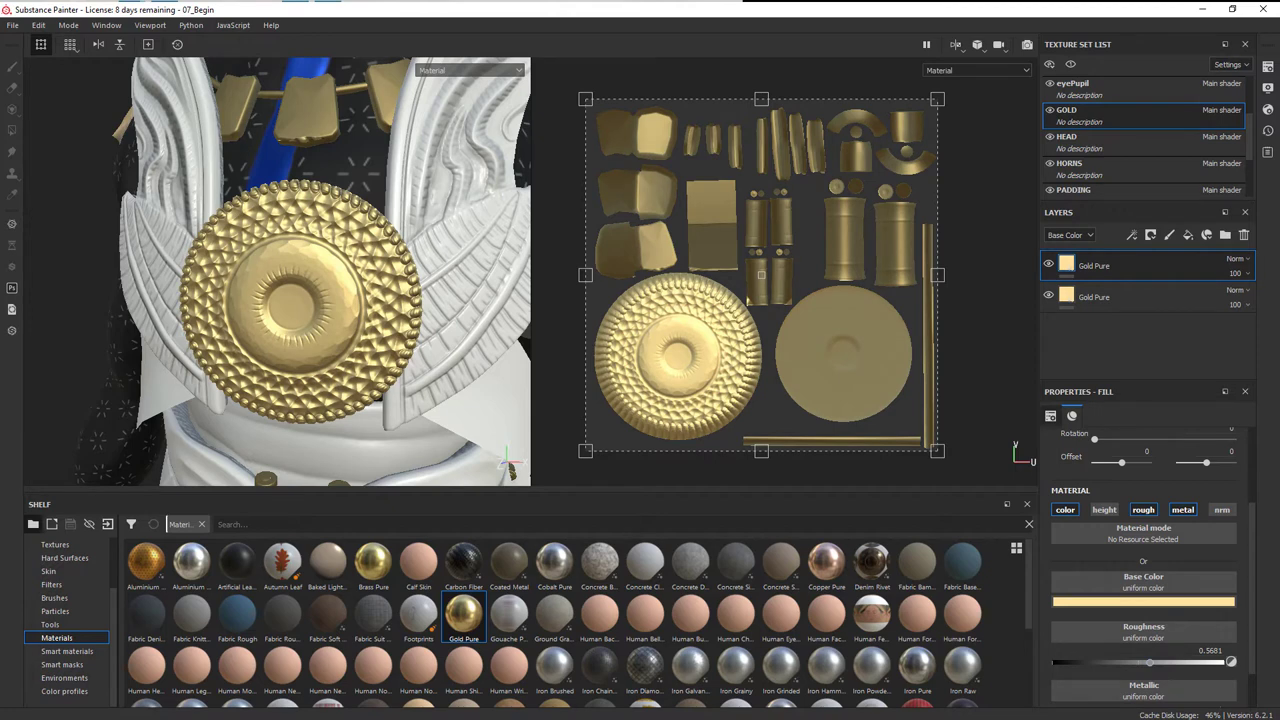
pyautogui.click(1048, 264)
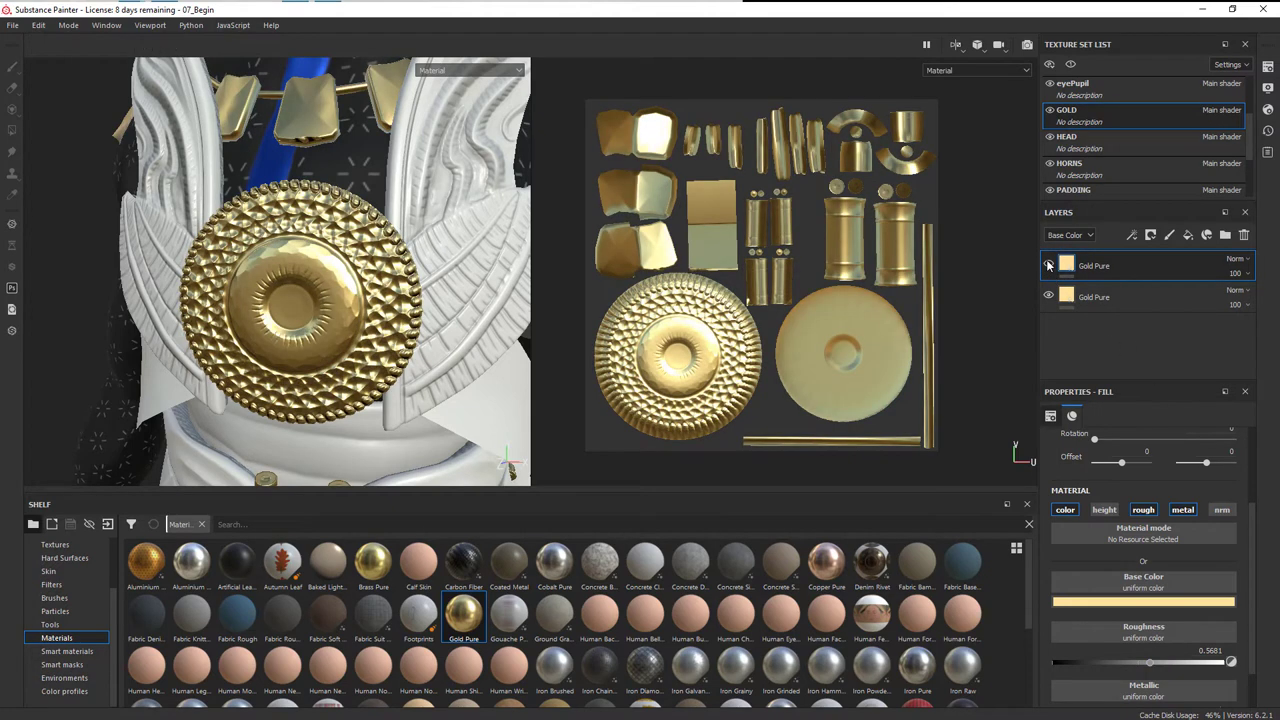
pyautogui.click(1048, 264)
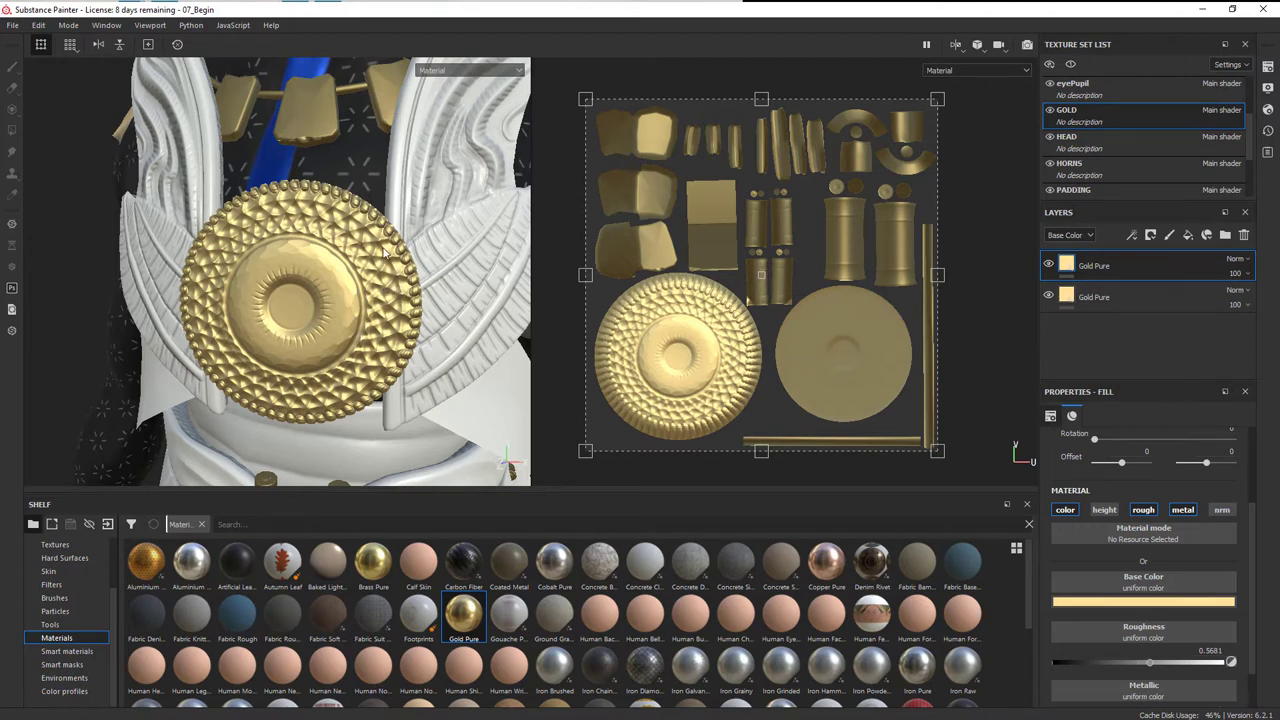
pyautogui.click(1048, 266)
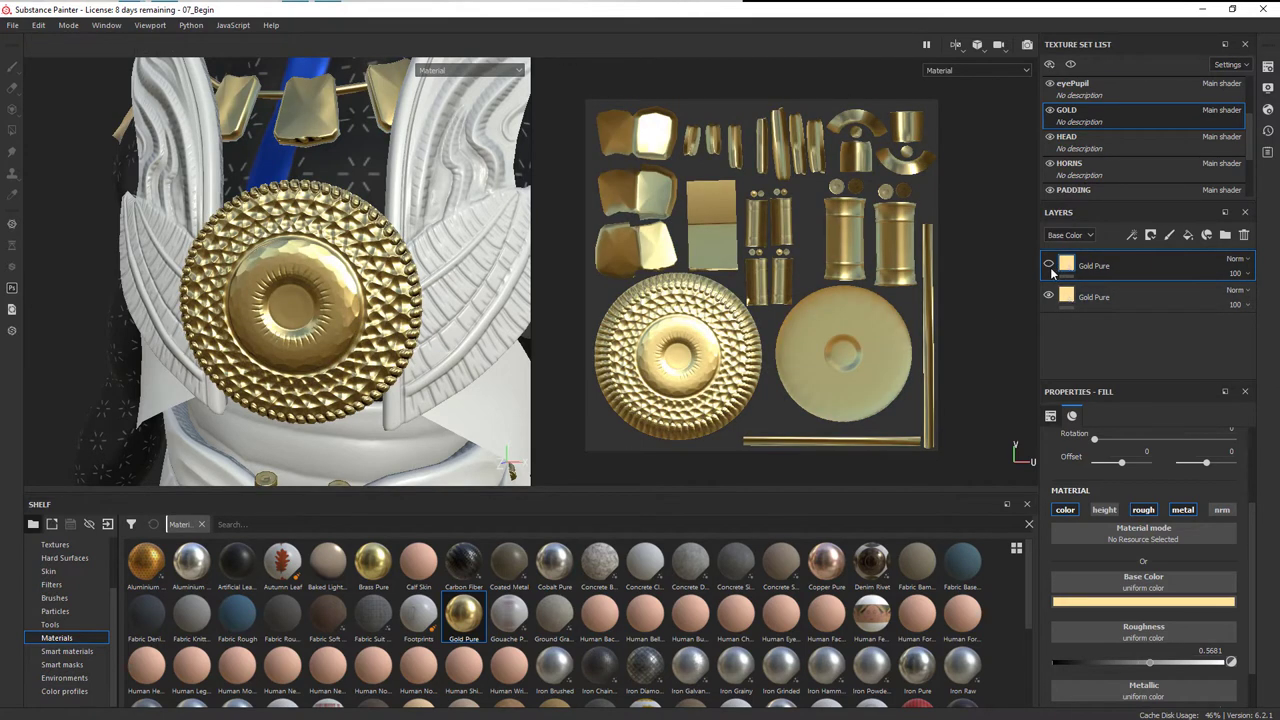
pyautogui.click(1050, 266)
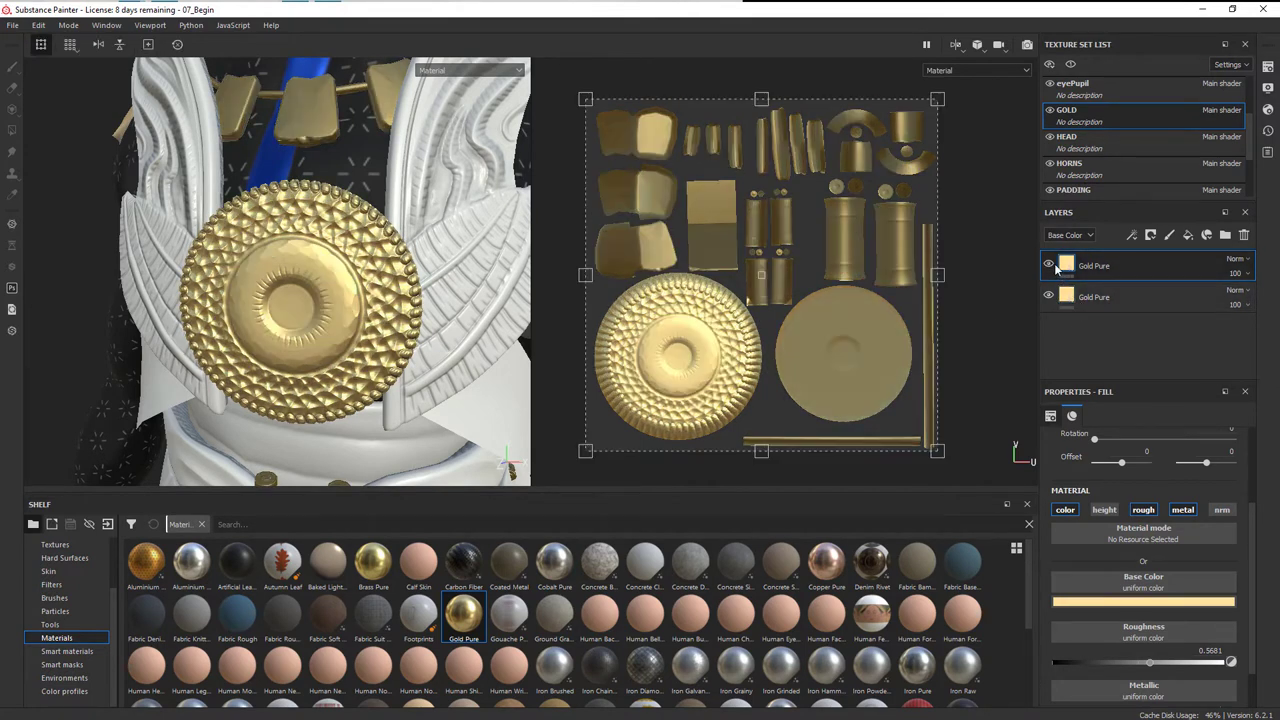
# Rename the upper Gold Pure layer to "Gold Rough"
pyautogui.doubleClick(1095, 266)
pyautogui.write('Gol')
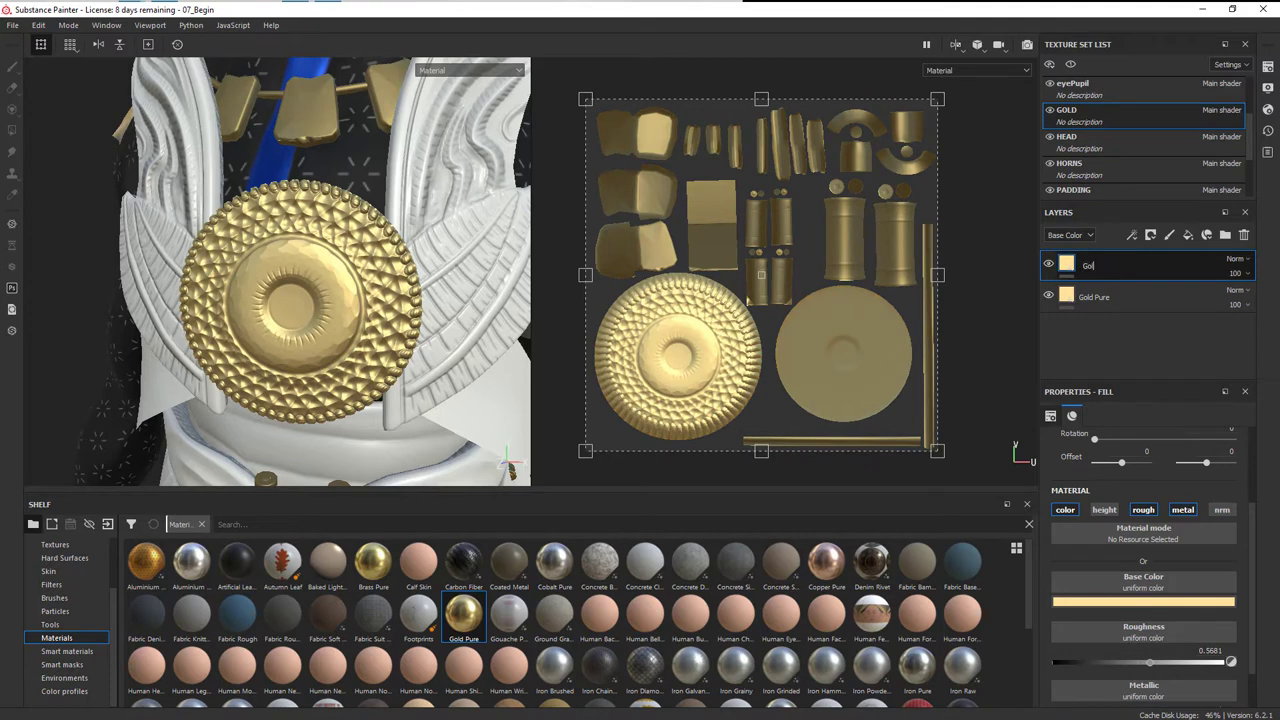
pyautogui.press('Return')
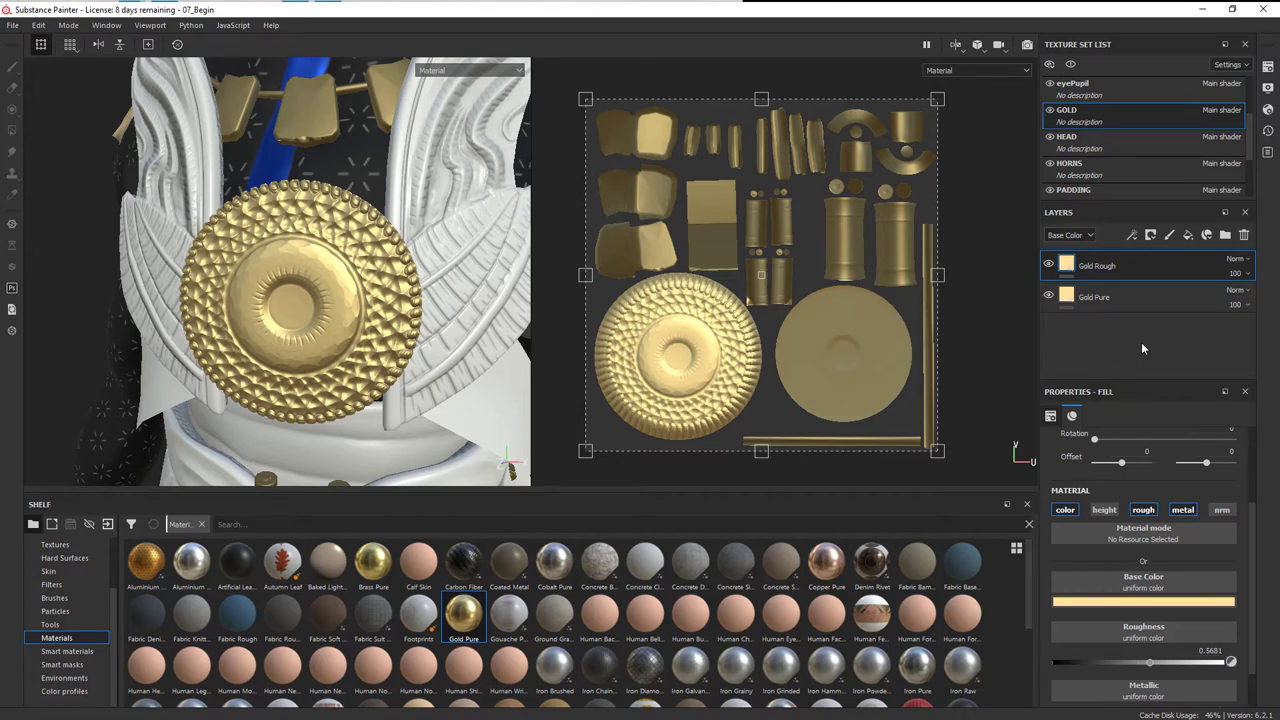
# Add a black mask to the Gold Rough layer and make the mask active
pyautogui.click(1150, 235)
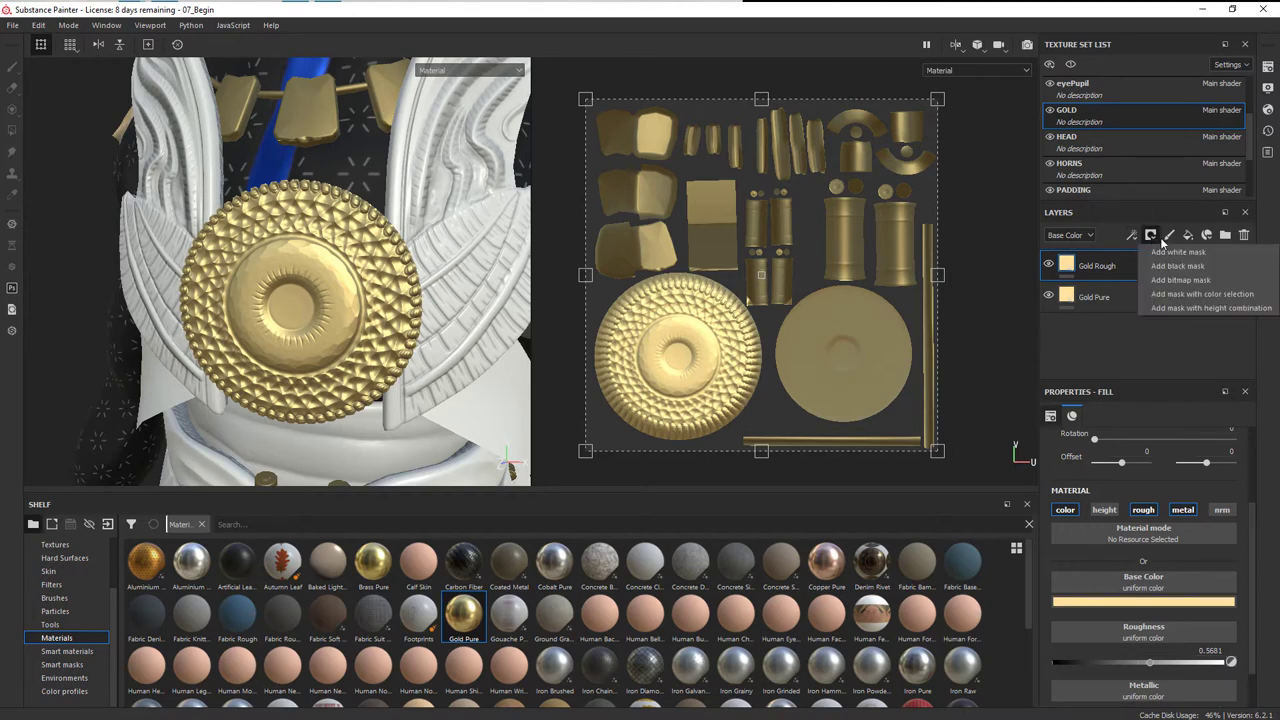
pyautogui.click(1177, 266)
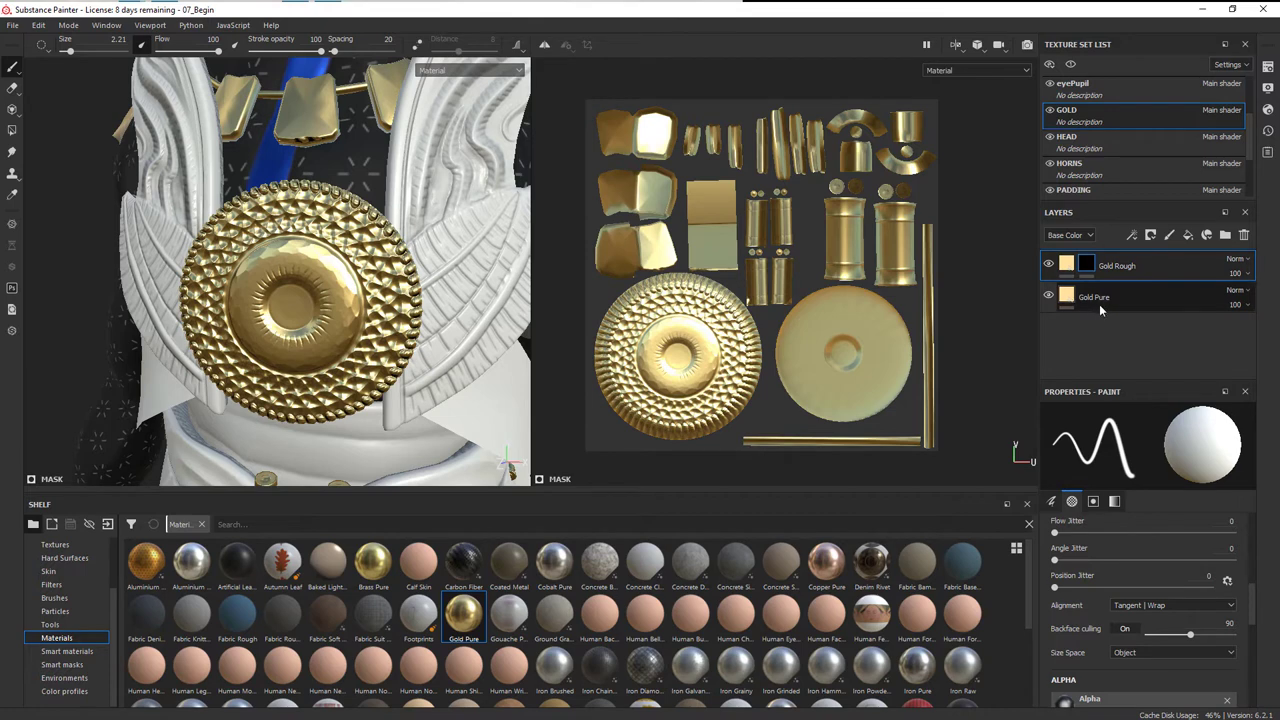
pyautogui.click(1088, 266)
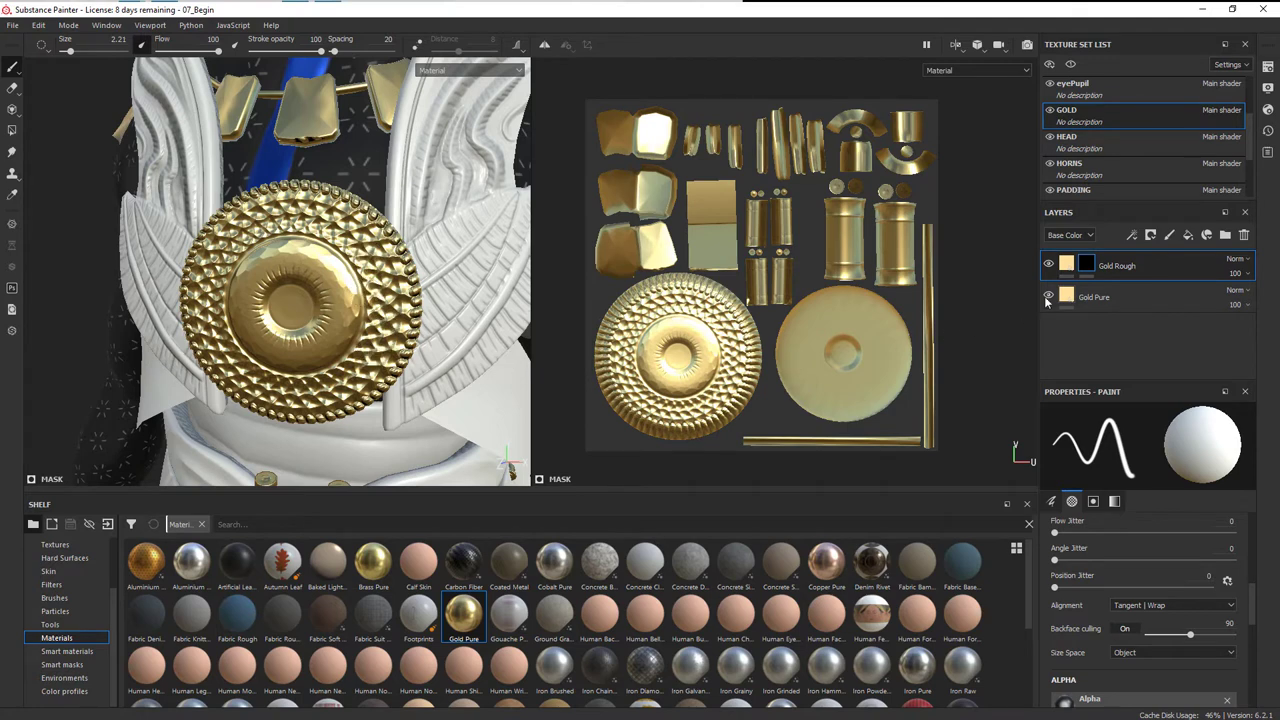
# Add a generator effect to the Gold Rough mask and assign it the Curvature generator
pyautogui.click(1117, 264)
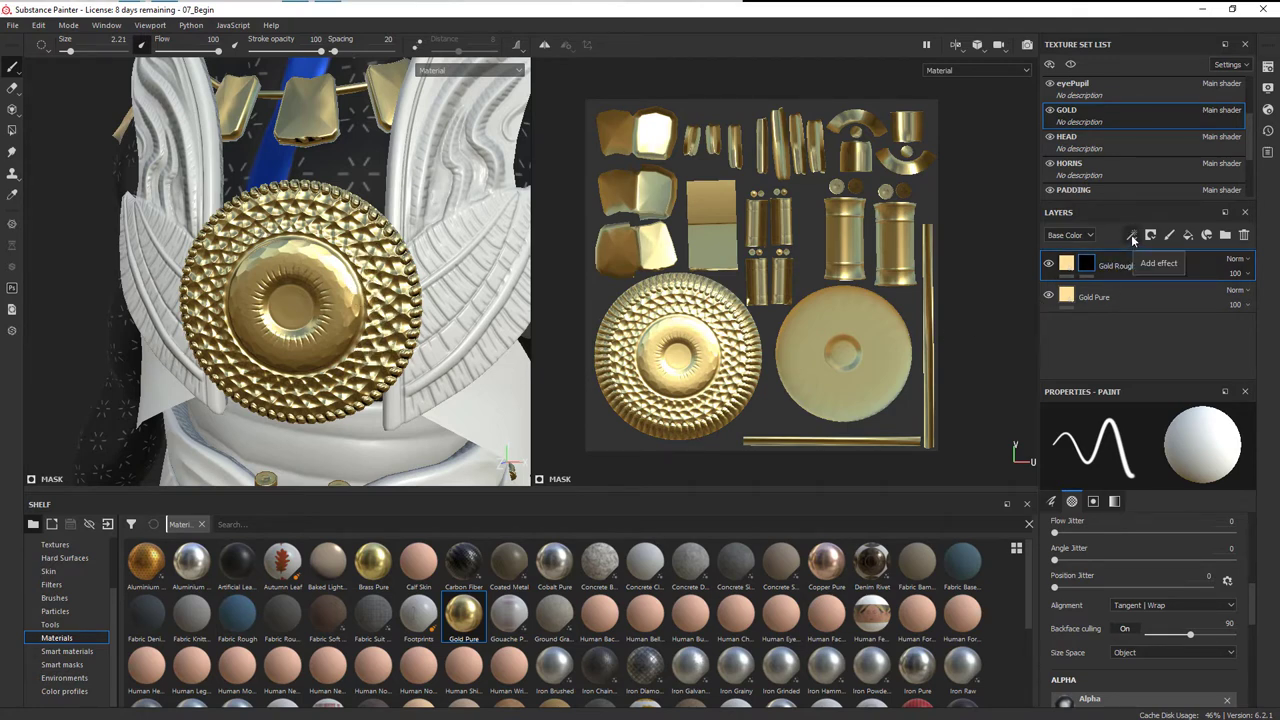
pyautogui.click(1133, 238)
pyautogui.click(1175, 253)
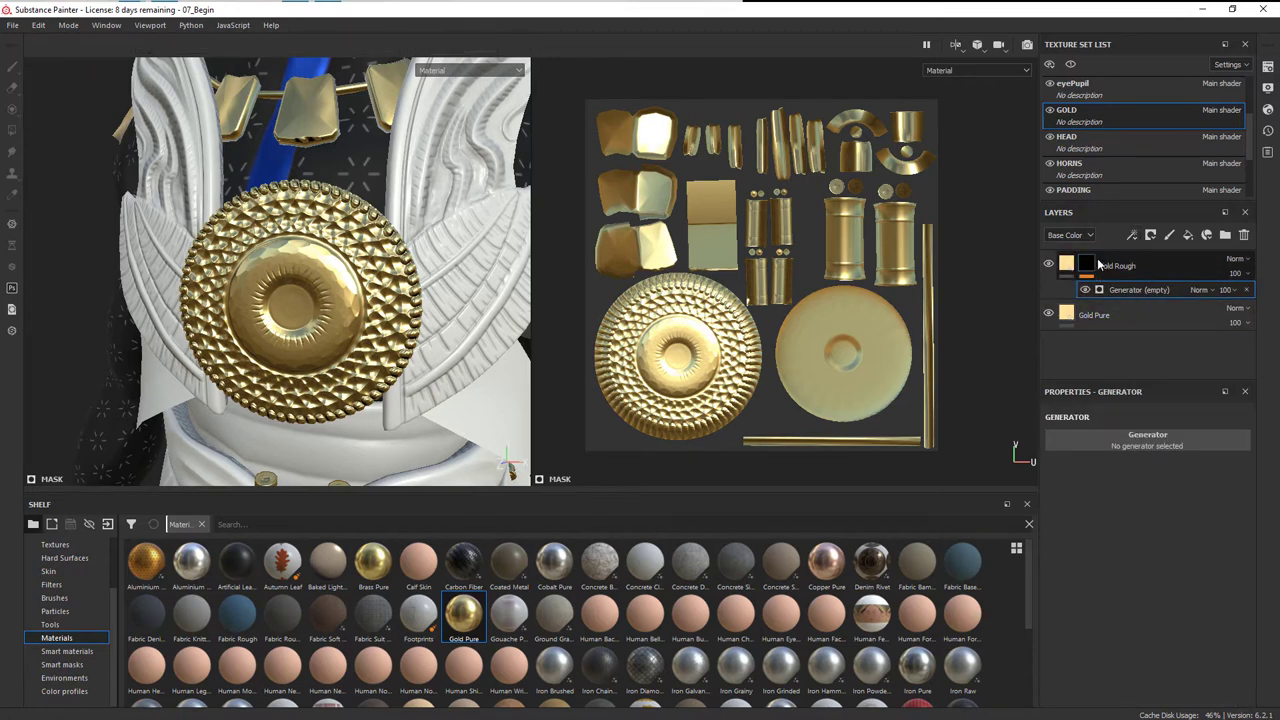
pyautogui.click(1148, 444)
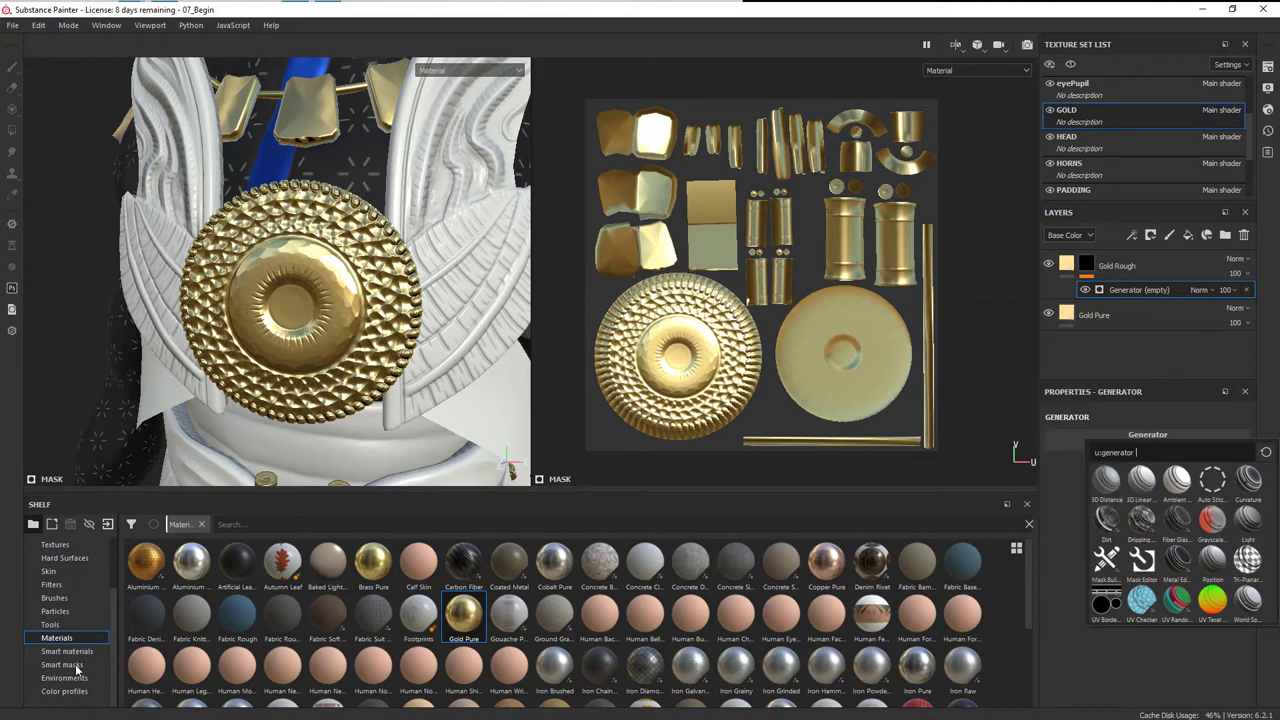
pyautogui.click(62, 664)
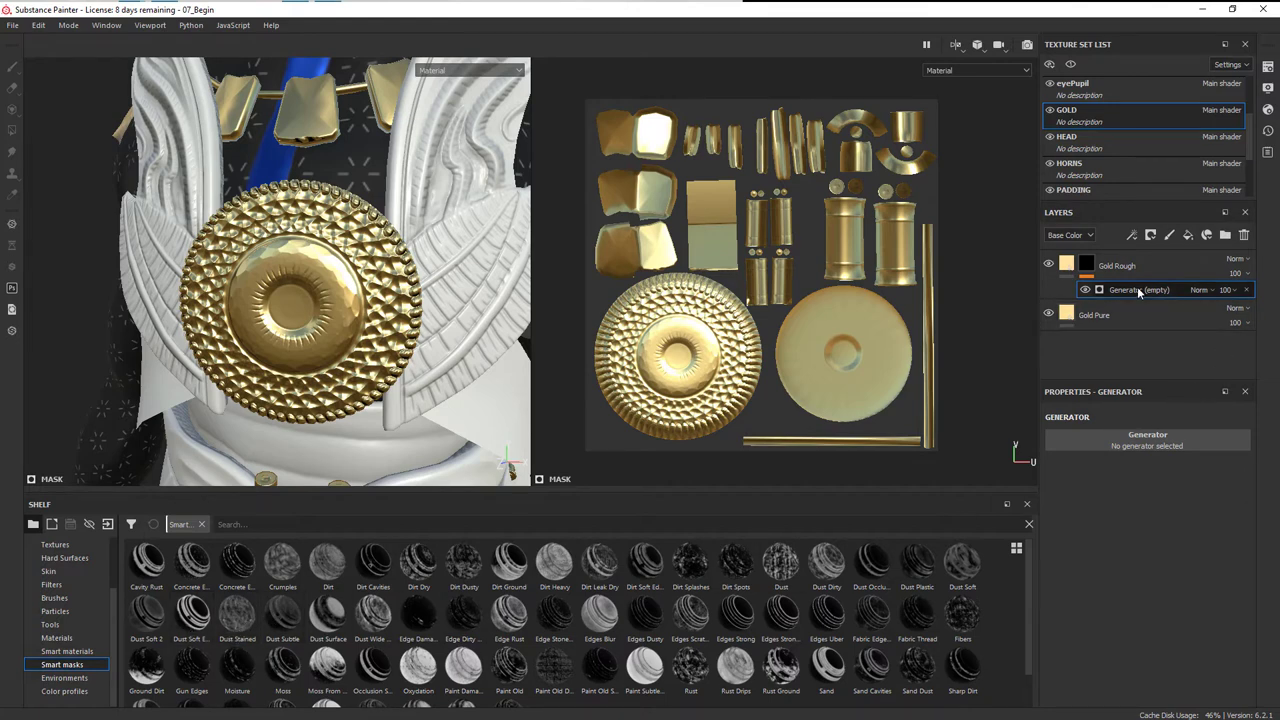
pyautogui.click(1147, 438)
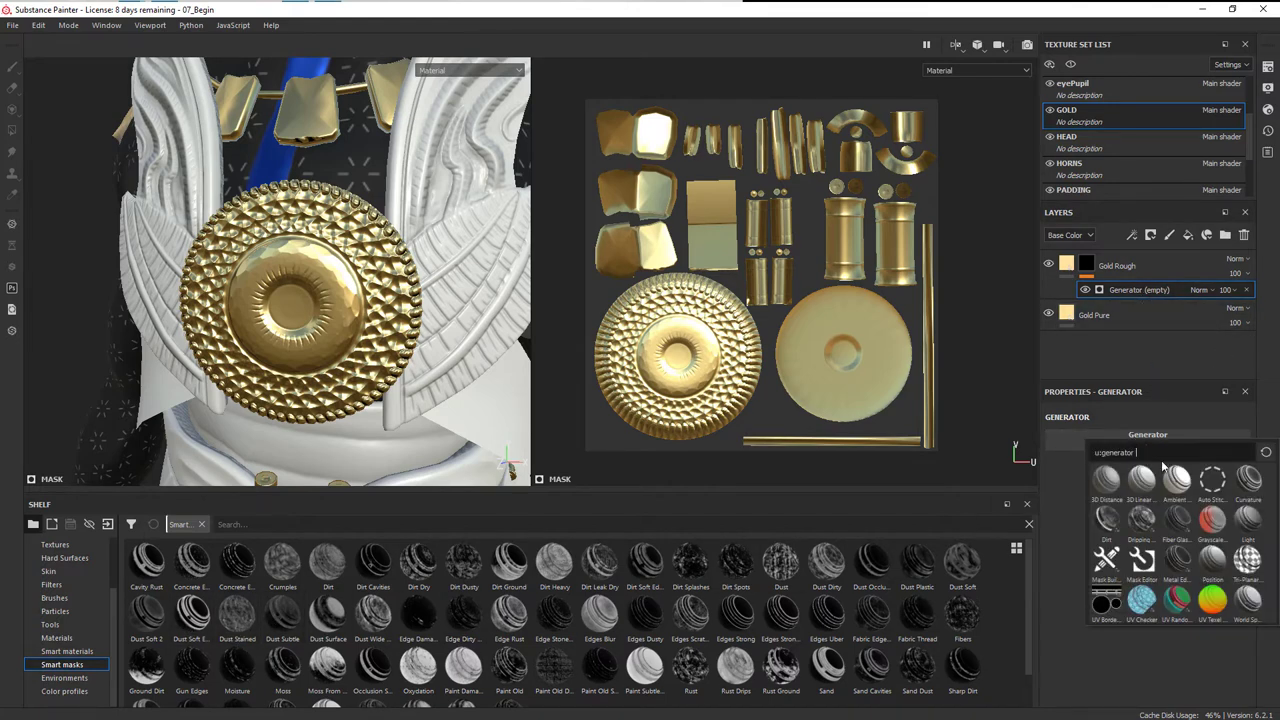
pyautogui.write('curv')
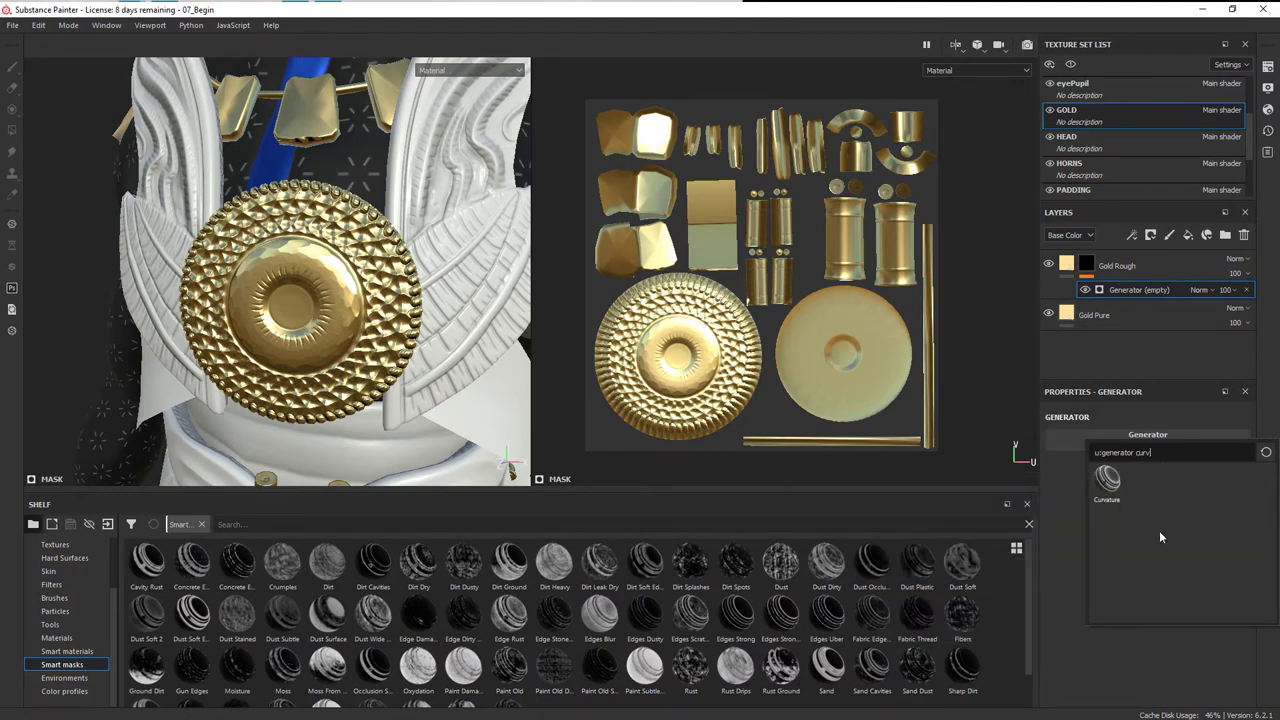
pyautogui.press('Return')
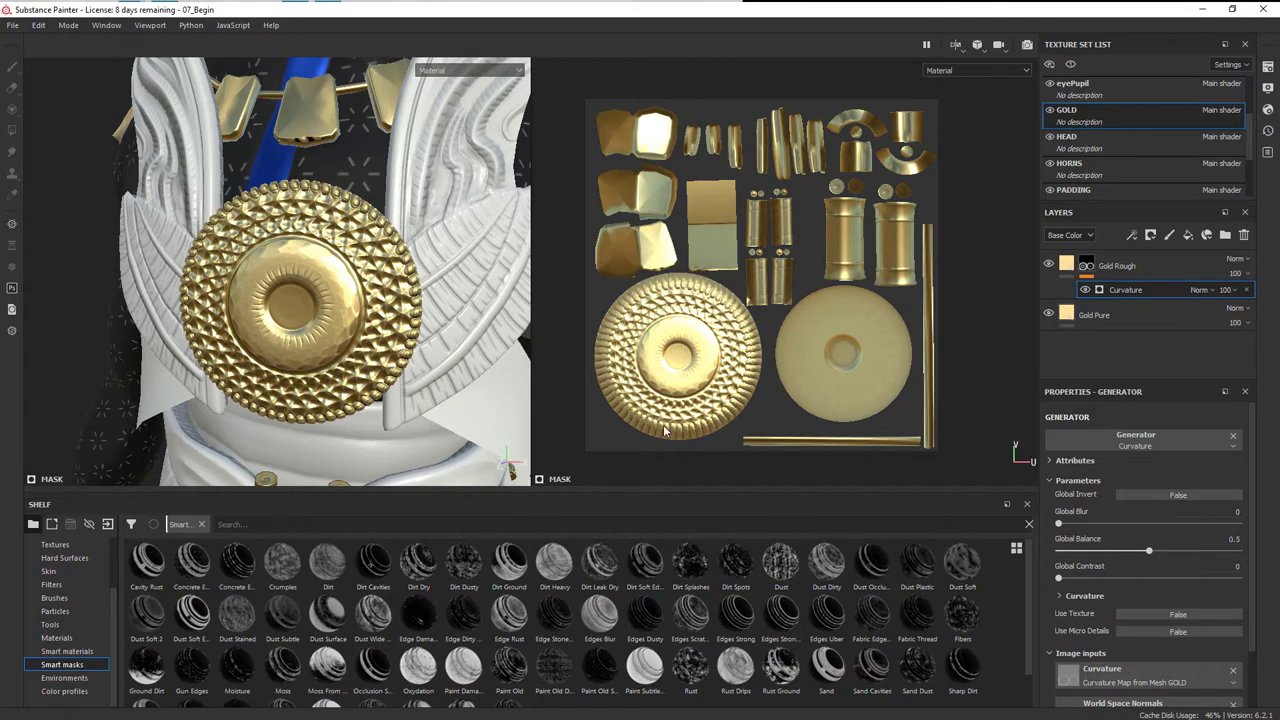
# Examine the medallion up close with the Gold Rough layer hidden and shown, and review the Curvature generator's parameters
pyautogui.keyDown('alt'); pyautogui.moveTo(376, 327); pyautogui.dragTo(480, 343); pyautogui.keyUp('alt')
pyautogui.keyDown('alt'); pyautogui.moveTo(480, 343); pyautogui.dragTo(404, 351, button='right'); pyautogui.keyUp('alt')
pyautogui.keyDown('alt'); pyautogui.moveTo(404, 351); pyautogui.dragTo(392, 363); pyautogui.keyUp('alt')
pyautogui.keyDown('alt'); pyautogui.moveTo(392, 363); pyautogui.dragTo(402, 357, button='right'); pyautogui.keyUp('alt')
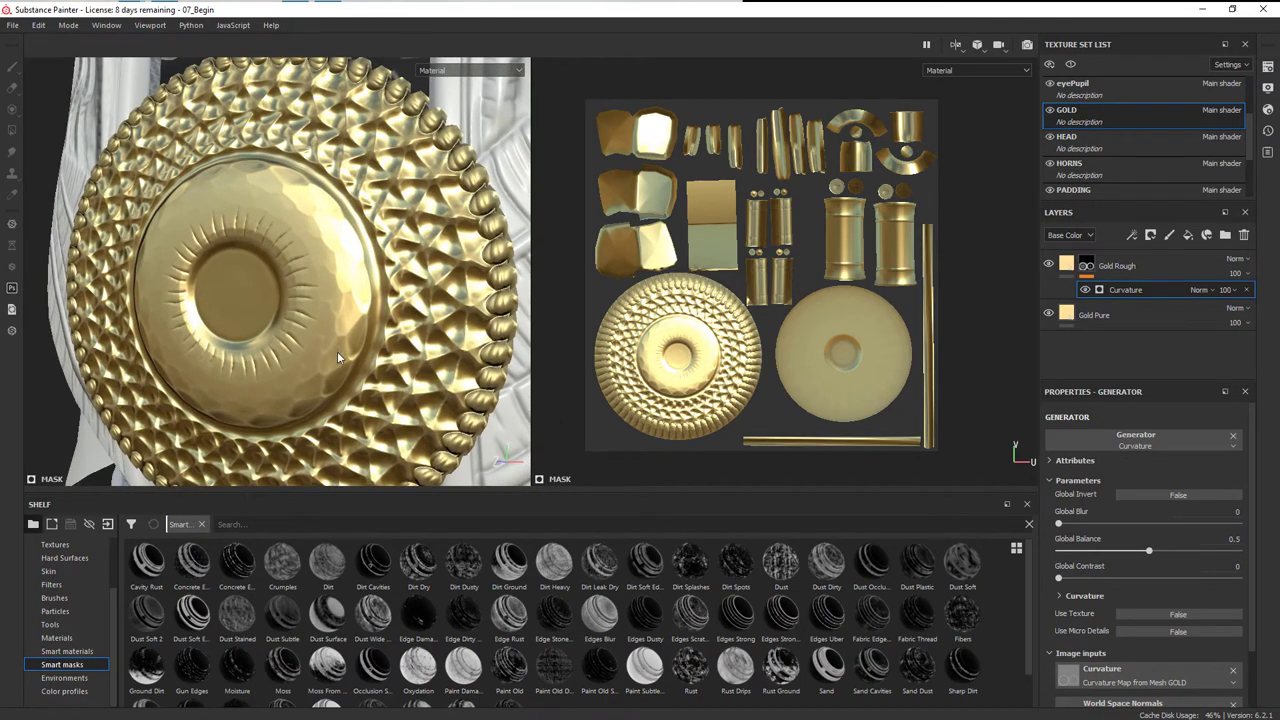
pyautogui.click(1048, 264)
pyautogui.click(1048, 264)
pyautogui.scroll(-1, 1177, 558)
pyautogui.scroll(-1, 1178, 566)
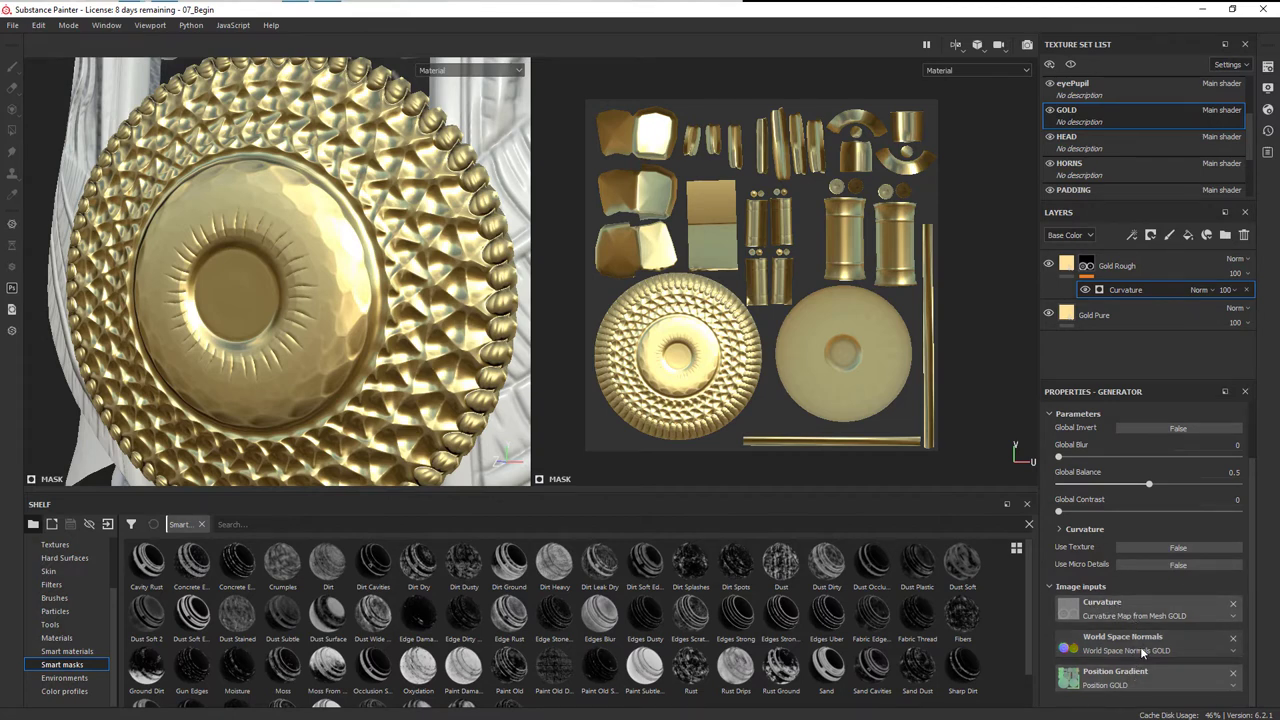
pyautogui.scroll(2, 1218, 518)
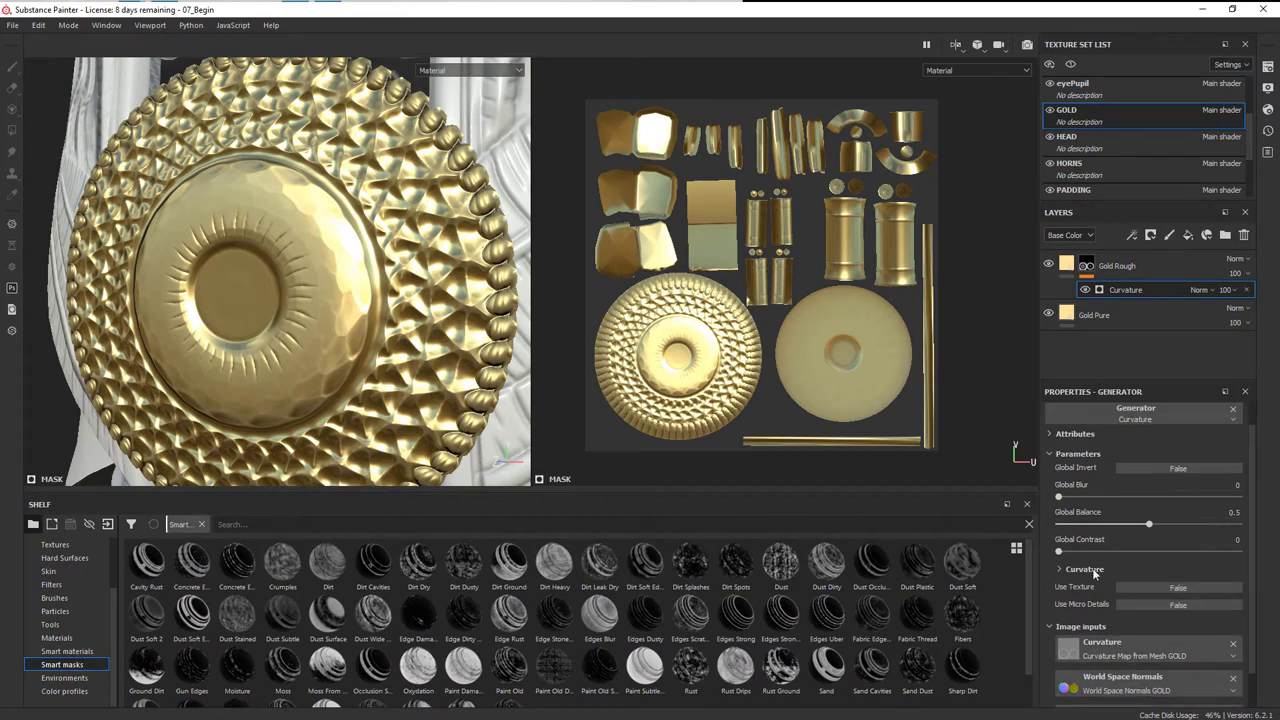
# In the generator's detailed Curvature settings, set Soft to 0.67 and Fine to 0.87
pyautogui.click(1168, 570)
pyautogui.scroll(-1, 1124, 601)
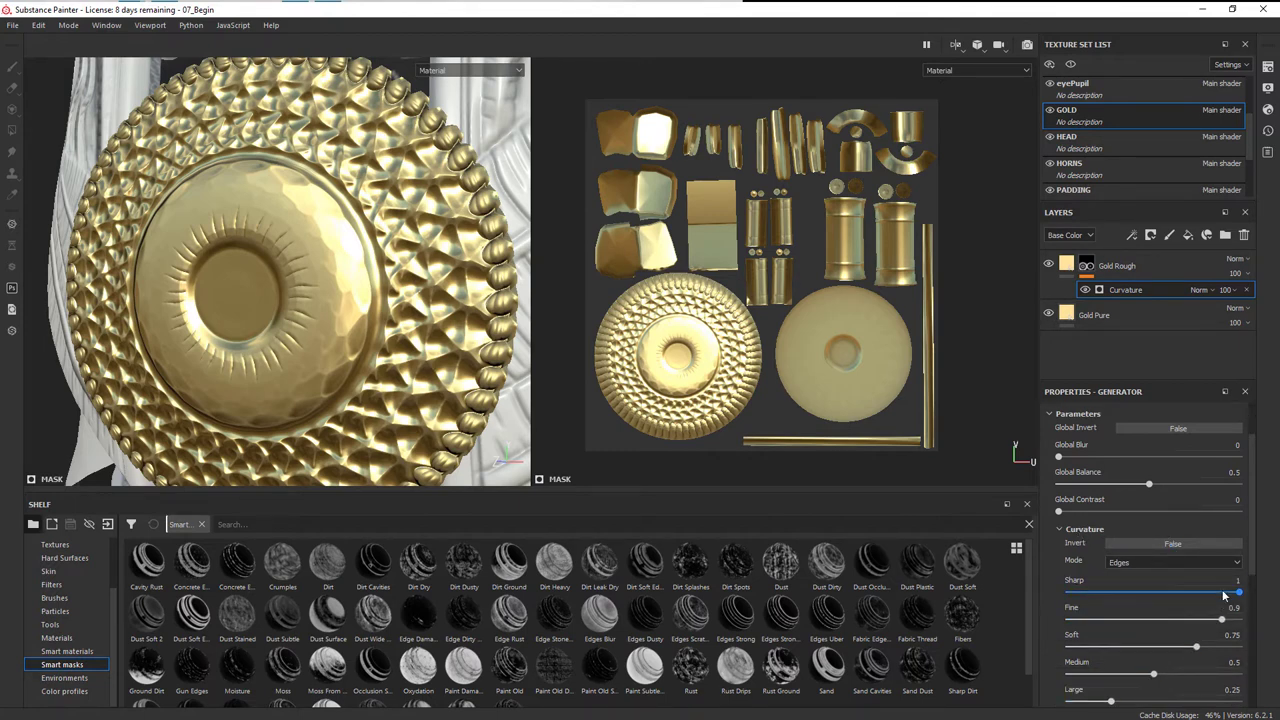
pyautogui.scroll(-1, 1195, 660)
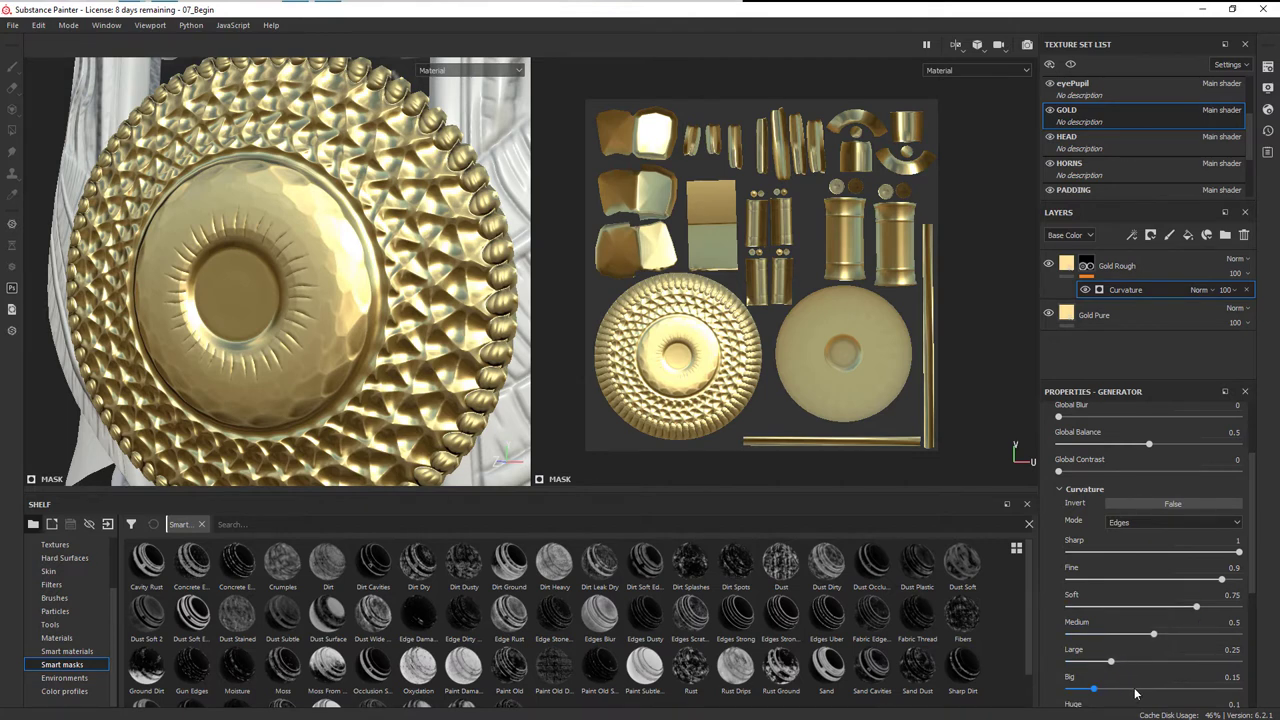
pyautogui.scroll(-1, 1138, 692)
pyautogui.click(1199, 566)
pyautogui.moveTo(1190, 570)
pyautogui.mouseDown()
pyautogui.moveTo(1158, 567)
pyautogui.moveTo(1182, 567)
pyautogui.mouseUp()
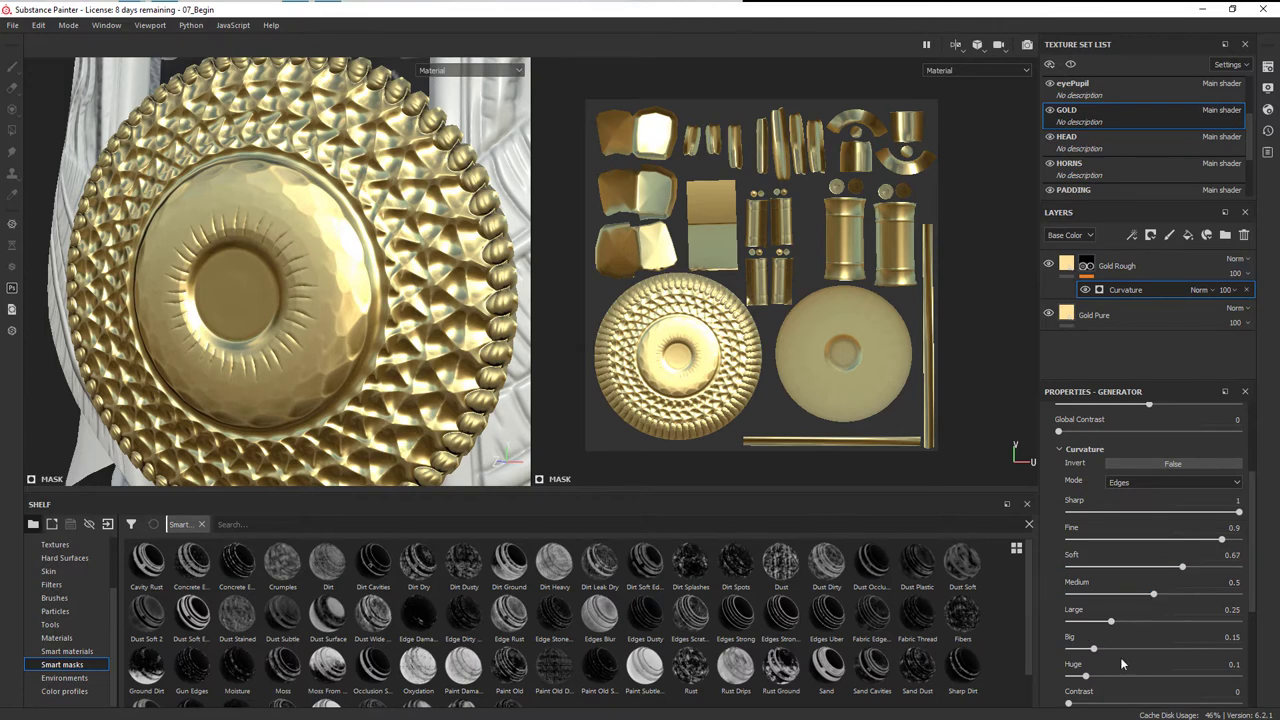
pyautogui.click(1216, 541)
# Set the generator's curvature levels to Large 0.04, Big 0, Huge 0 and Fine 0.55, checking the medallion from another angle
pyautogui.moveTo(1094, 651); pyautogui.dragTo(1135, 648)
pyautogui.moveTo(1110, 621); pyautogui.dragTo(1075, 623)
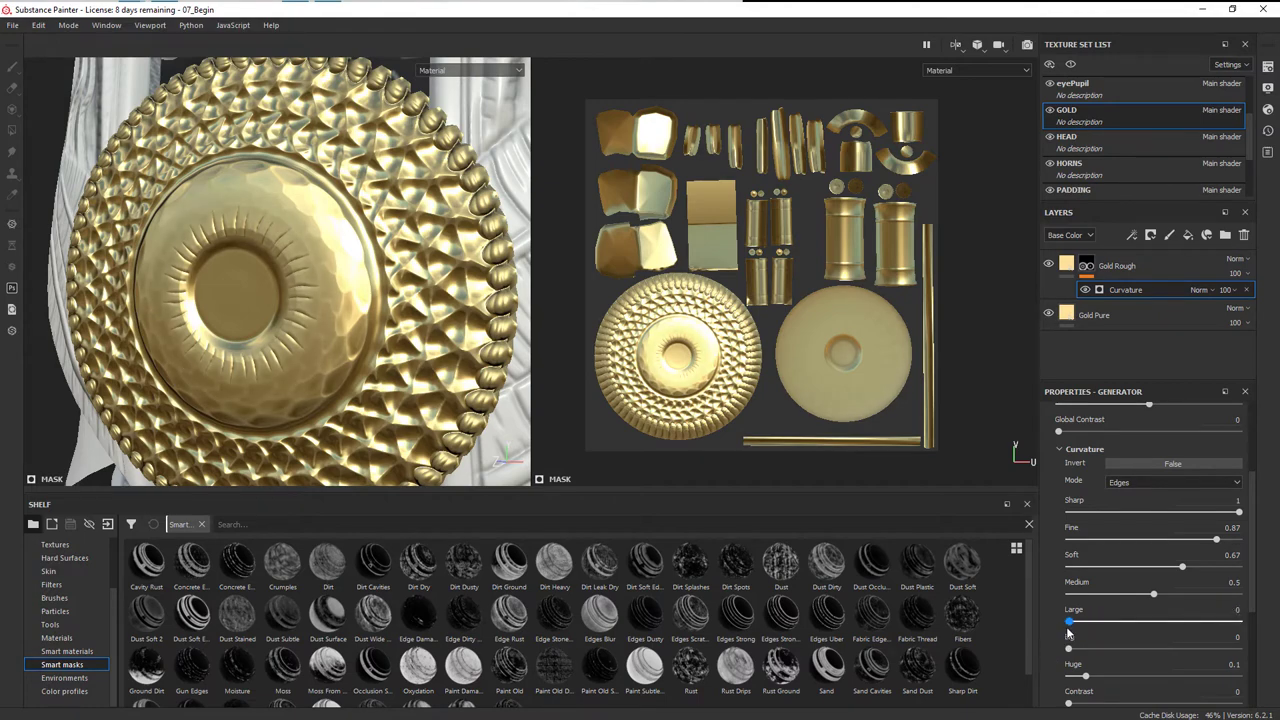
pyautogui.moveTo(1076, 631); pyautogui.dragTo(1075, 631)
pyautogui.keyDown('alt'); pyautogui.moveTo(455, 300); pyautogui.dragTo(262, 318); pyautogui.keyUp('alt')
pyautogui.keyDown('alt'); pyautogui.moveTo(303, 441); pyautogui.dragTo(425, 380); pyautogui.keyUp('alt')
pyautogui.moveTo(1086, 677); pyautogui.dragTo(1084, 681)
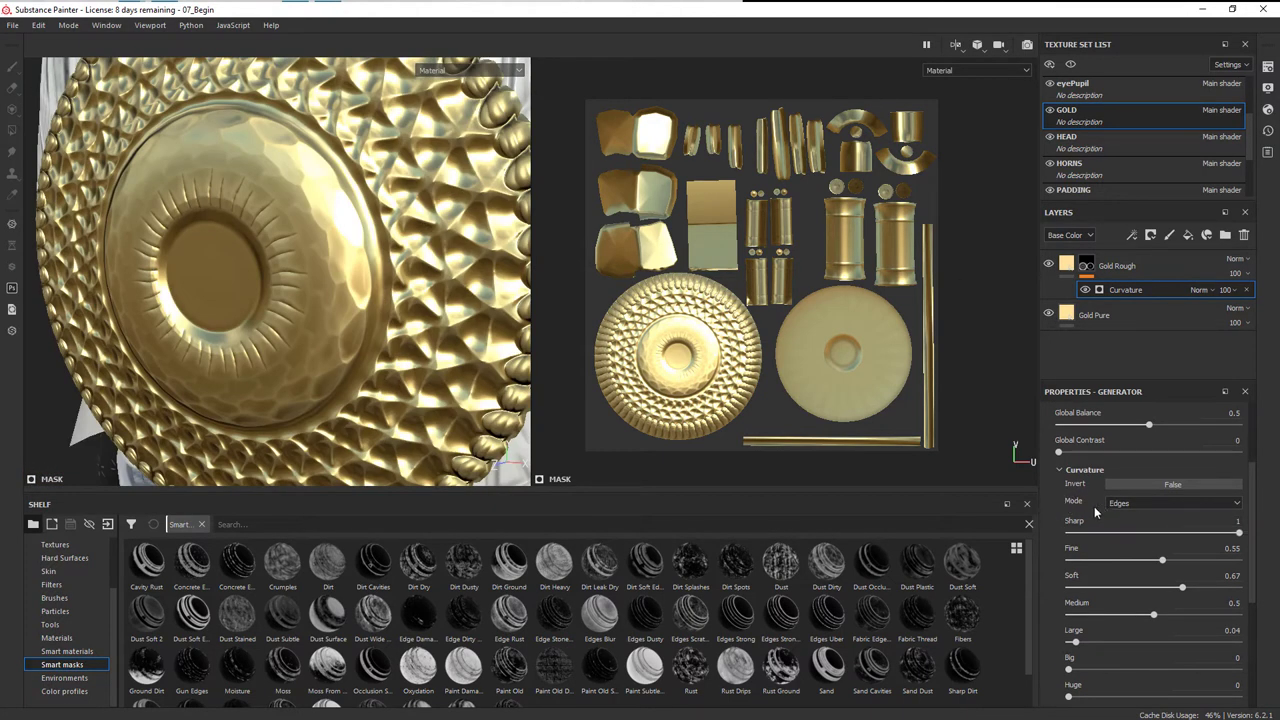
# Try the Dual and Cavities modes in the generator's Curvature settings, return the mode to Edges and check the medallion
pyautogui.click(1142, 504)
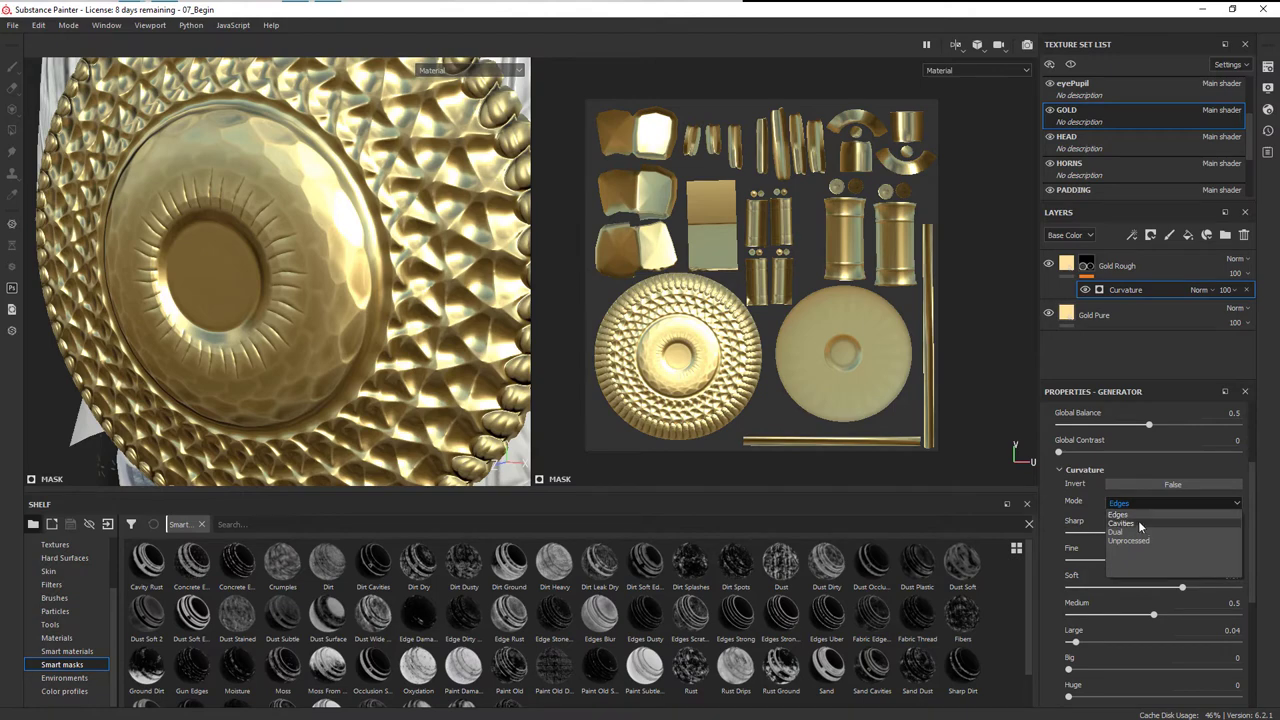
pyautogui.click(1139, 526)
pyautogui.click(1141, 505)
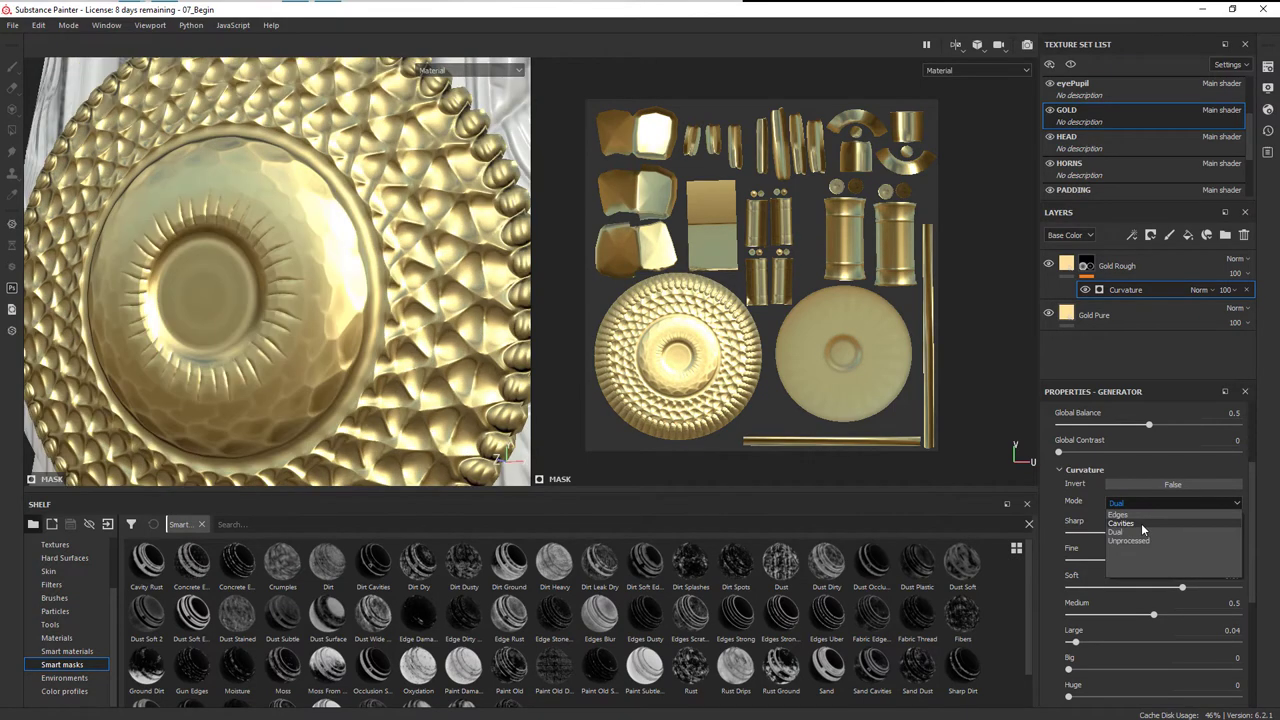
pyautogui.click(1141, 525)
pyautogui.keyDown('alt'); pyautogui.moveTo(500, 370); pyautogui.dragTo(464, 377); pyautogui.keyUp('alt')
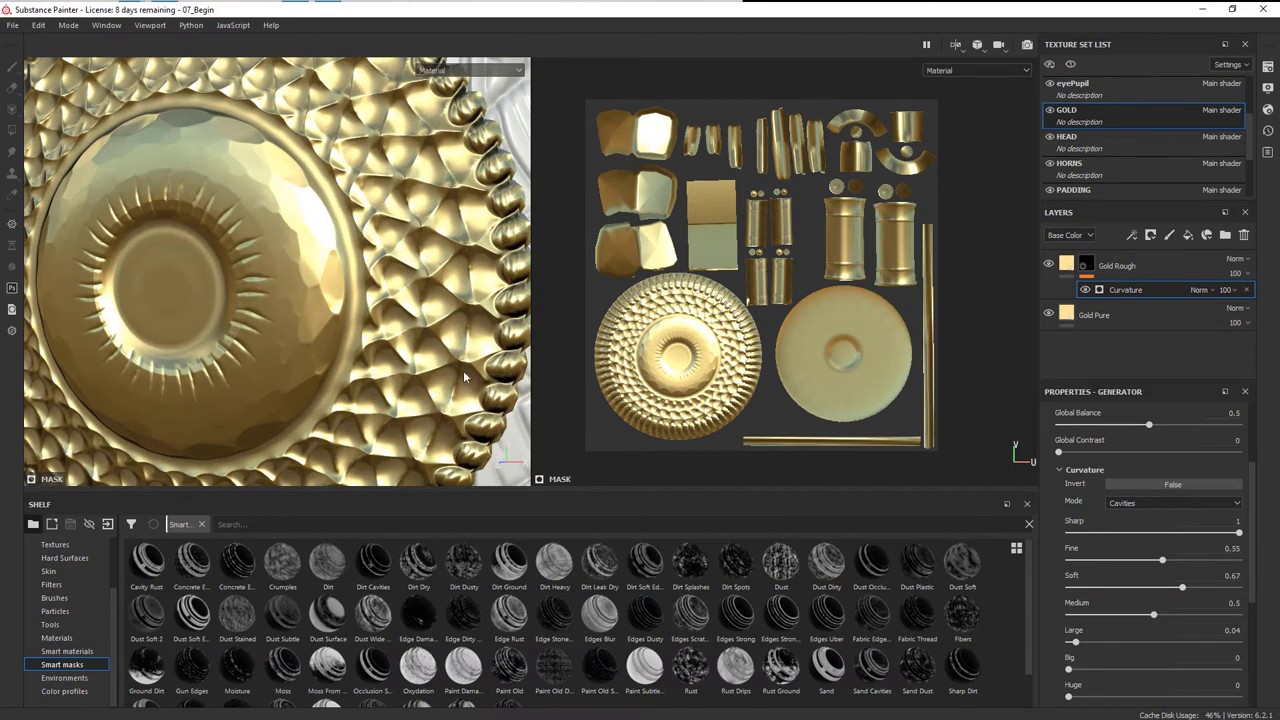
pyautogui.click(1142, 505)
pyautogui.click(1142, 514)
pyautogui.keyDown('alt'); pyautogui.moveTo(356, 363); pyautogui.dragTo(228, 308, button='right'); pyautogui.keyUp('alt')
pyautogui.keyDown('alt'); pyautogui.moveTo(300, 335); pyautogui.dragTo(405, 365); pyautogui.keyUp('alt')
pyautogui.keyDown('alt'); pyautogui.moveTo(430, 380); pyautogui.dragTo(370, 358, button='right'); pyautogui.keyUp('alt')
pyautogui.keyDown('alt'); pyautogui.moveTo(370, 358); pyautogui.dragTo(482, 388); pyautogui.keyUp('alt')
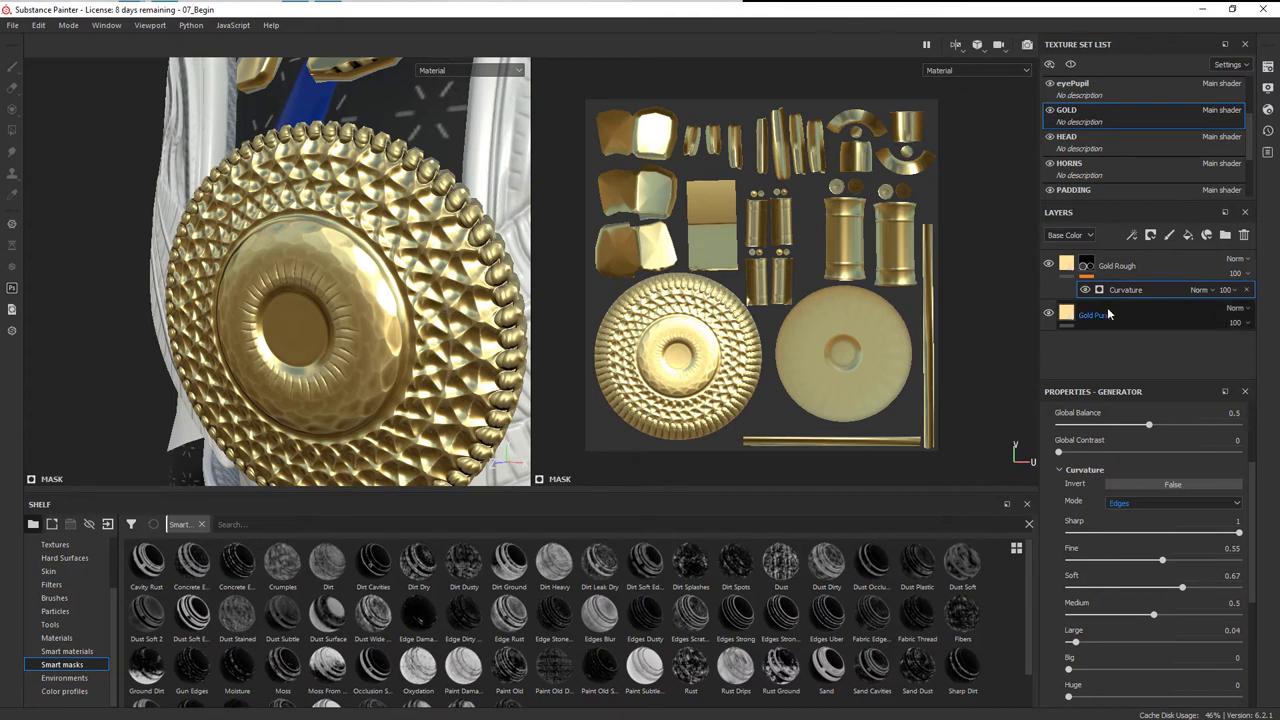
# Add a second generator to the Gold Rough mask, above Curvature, and assign it the Dirt generator
pyautogui.click(1090, 268)
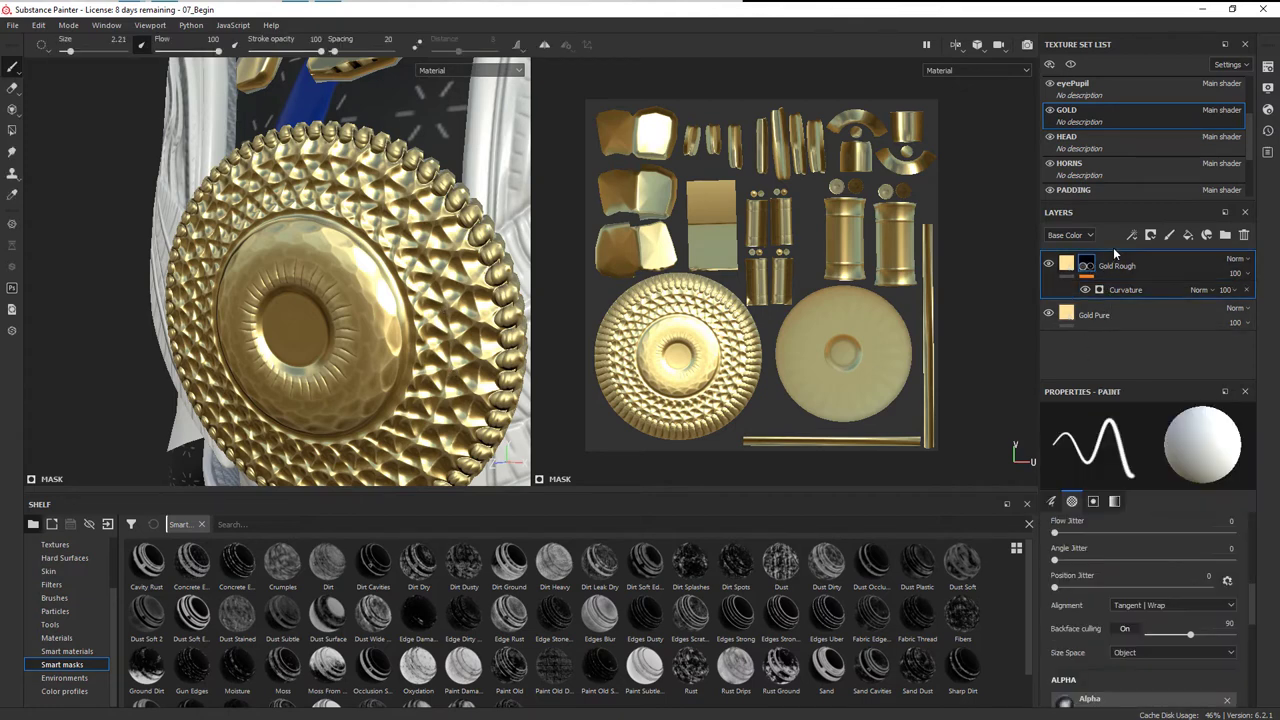
pyautogui.click(1132, 236)
pyautogui.click(1150, 253)
pyautogui.click(1128, 439)
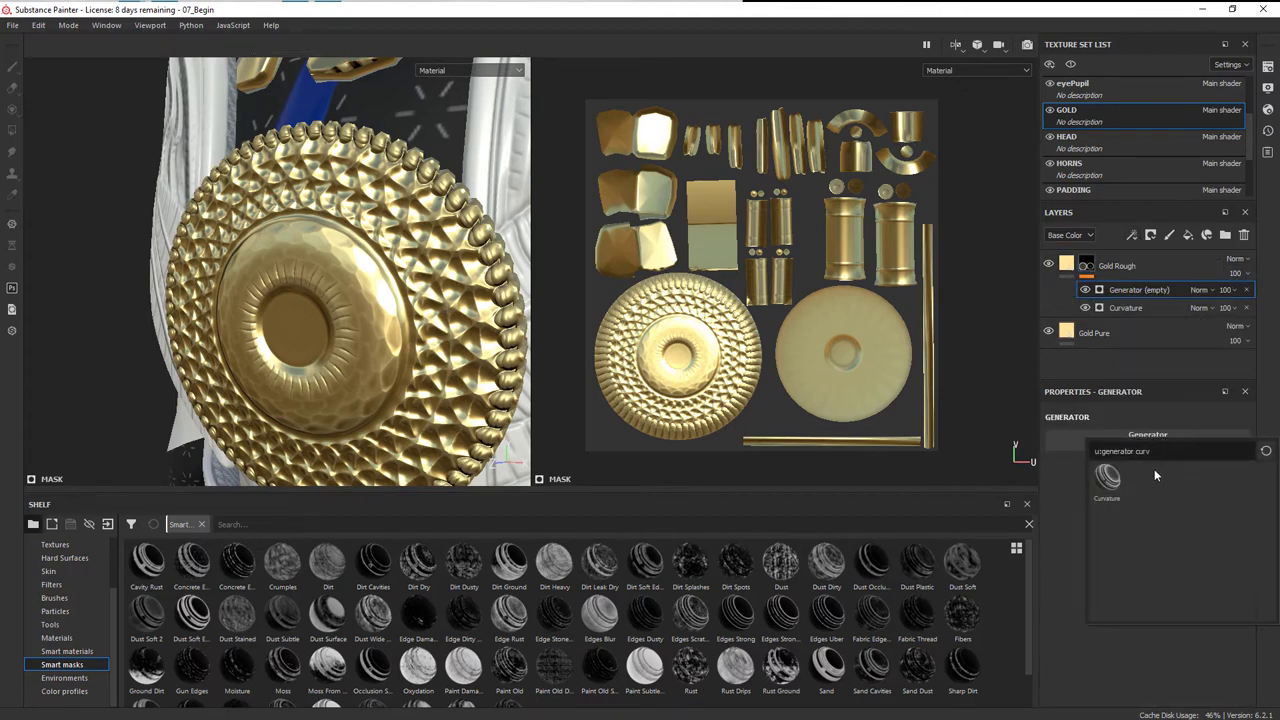
pyautogui.press('BackSpace')
pyautogui.press('BackSpace')
pyautogui.press('BackSpace')
pyautogui.press('BackSpace')
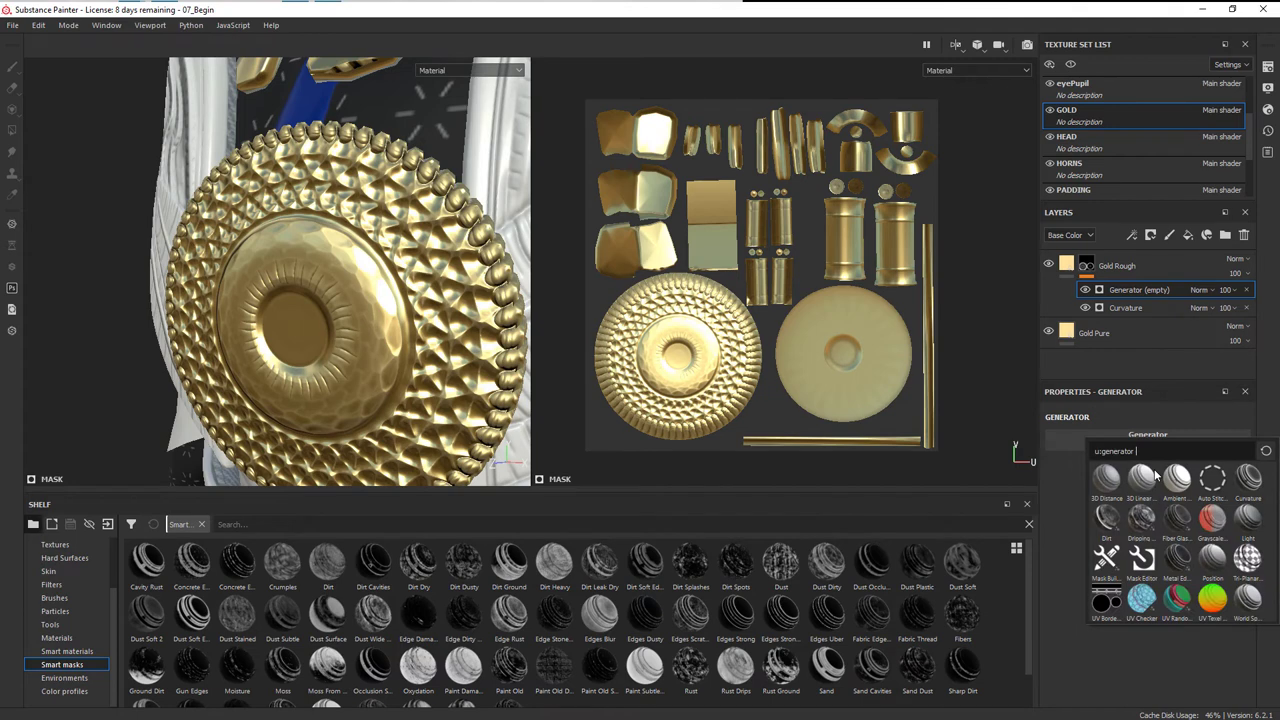
pyautogui.click(1096, 528)
# Set the Dirt generator's Dirt Level to 0.71, Dirt Contrast to 0.58 and Grunge Amount to 0.31, checking the medallion
pyautogui.keyDown('alt'); pyautogui.moveTo(372, 348); pyautogui.dragTo(392, 327); pyautogui.keyUp('alt')
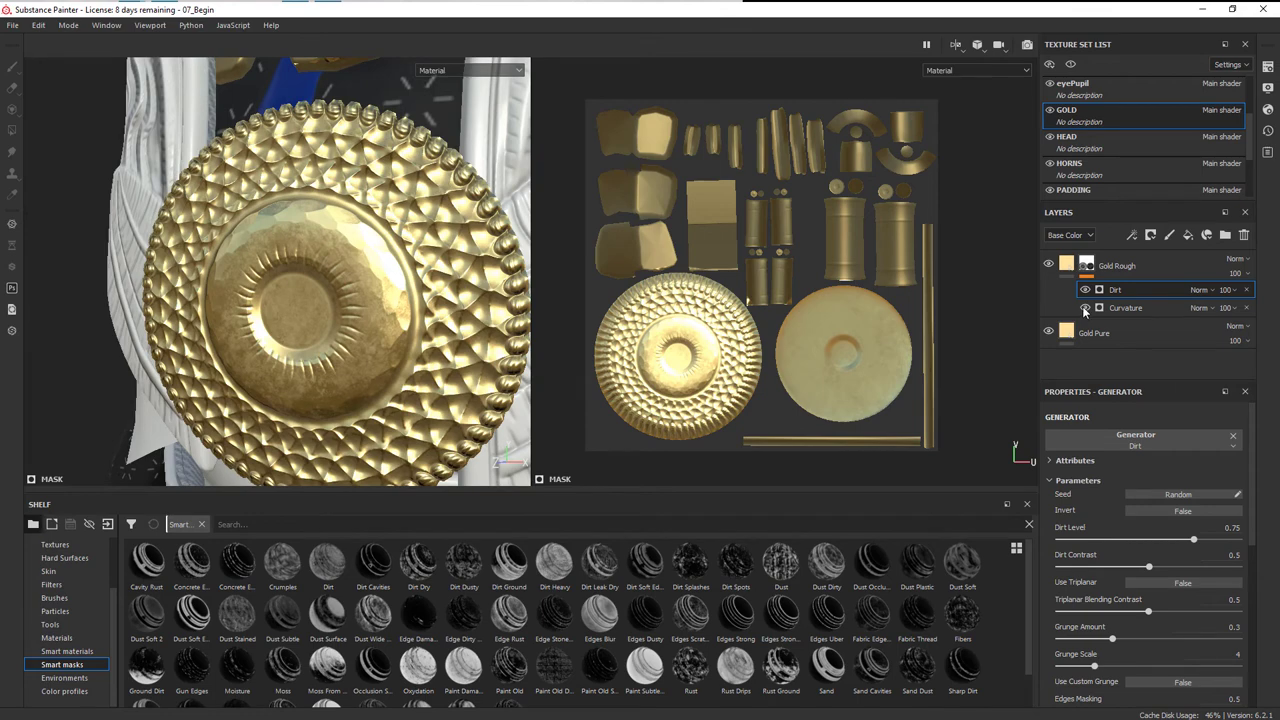
pyautogui.keyDown('alt'); pyautogui.moveTo(226, 302); pyautogui.dragTo(406, 376, button='right'); pyautogui.keyUp('alt')
pyautogui.moveTo(406, 376)
pyautogui.keyDown('alt'); pyautogui.mouseDown()
pyautogui.moveTo(437, 329)
pyautogui.moveTo(400, 329)
pyautogui.moveTo(343, 371)
pyautogui.moveTo(371, 357)
pyautogui.moveTo(186, 299)
pyautogui.moveTo(411, 358)
pyautogui.mouseUp(); pyautogui.keyUp('alt')
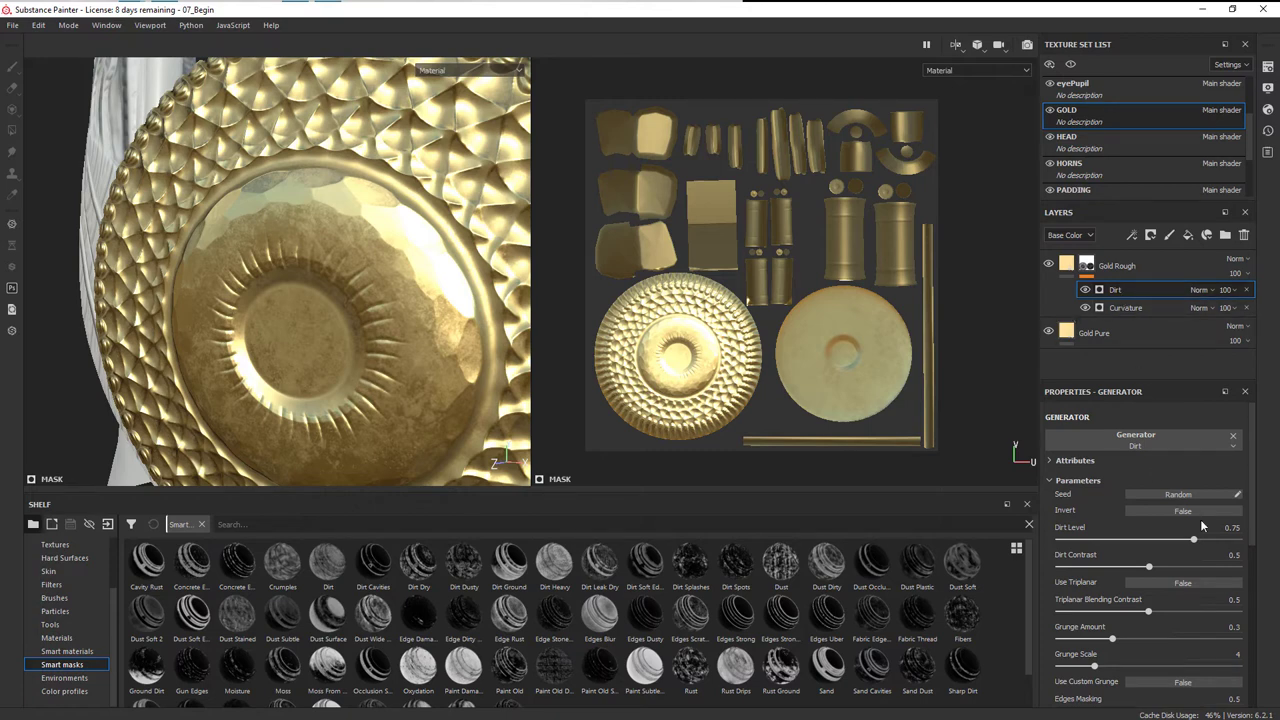
pyautogui.moveTo(1192, 545); pyautogui.dragTo(1162, 571)
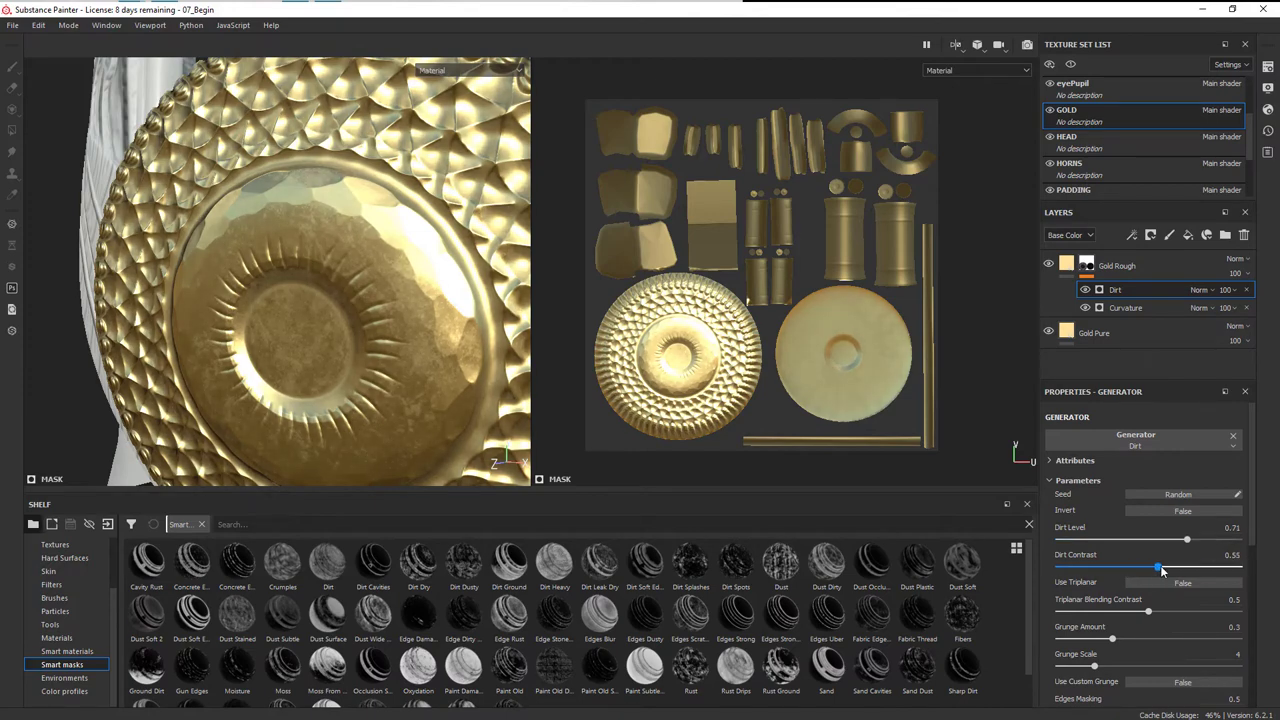
pyautogui.scroll(-4, 397, 326)
pyautogui.keyDown('alt'); pyautogui.moveTo(397, 326); pyautogui.dragTo(370, 308); pyautogui.keyUp('alt')
pyautogui.scroll(3, 350, 345)
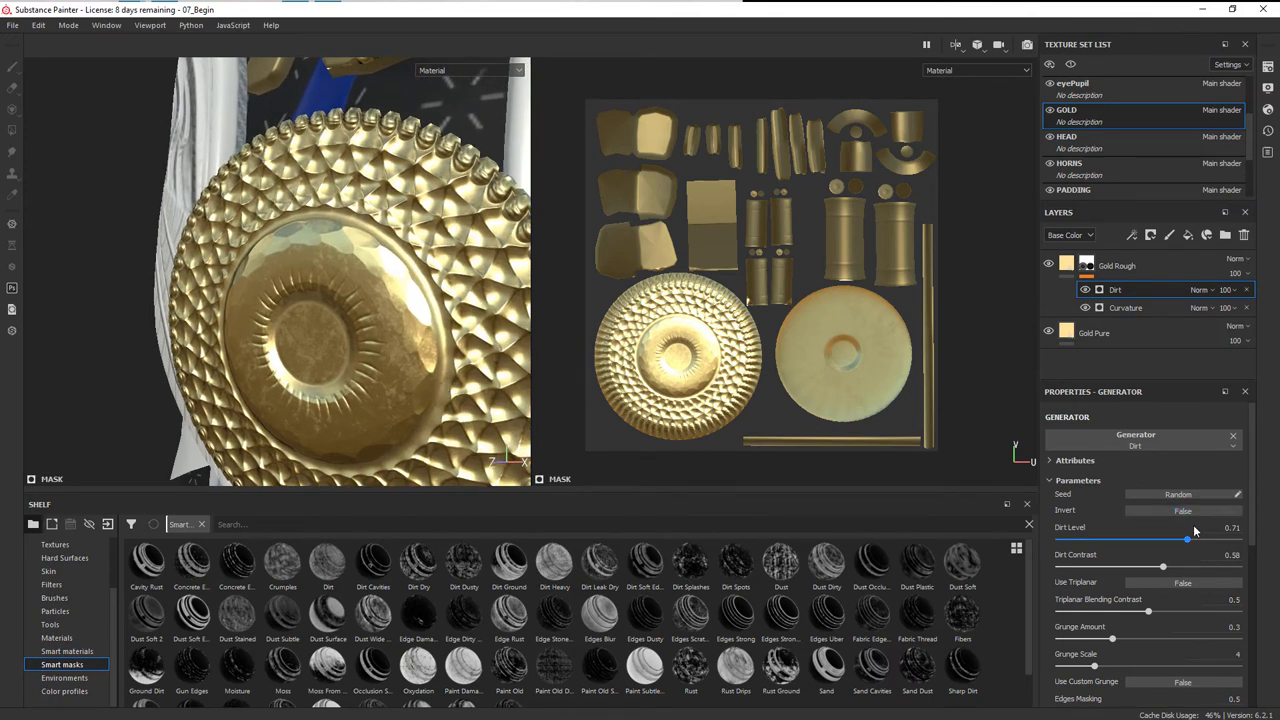
pyautogui.moveTo(1112, 637)
pyautogui.mouseDown()
pyautogui.moveTo(1144, 638)
pyautogui.moveTo(1114, 646)
pyautogui.mouseUp()
pyautogui.keyDown('alt'); pyautogui.moveTo(440, 250); pyautogui.dragTo(405, 249); pyautogui.keyUp('alt')
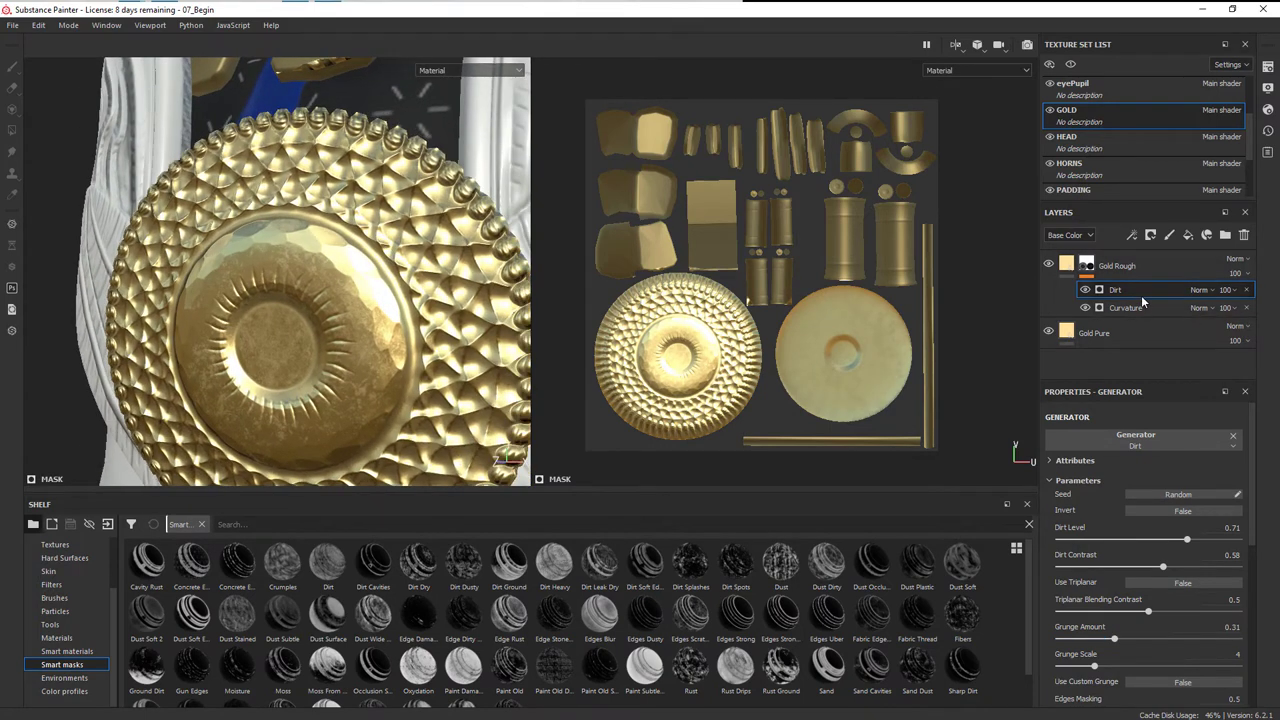
# Set the Dirt generator's blending mode to Screen and its opacity to 57 in the Gold Rough mask
pyautogui.click(1203, 290)
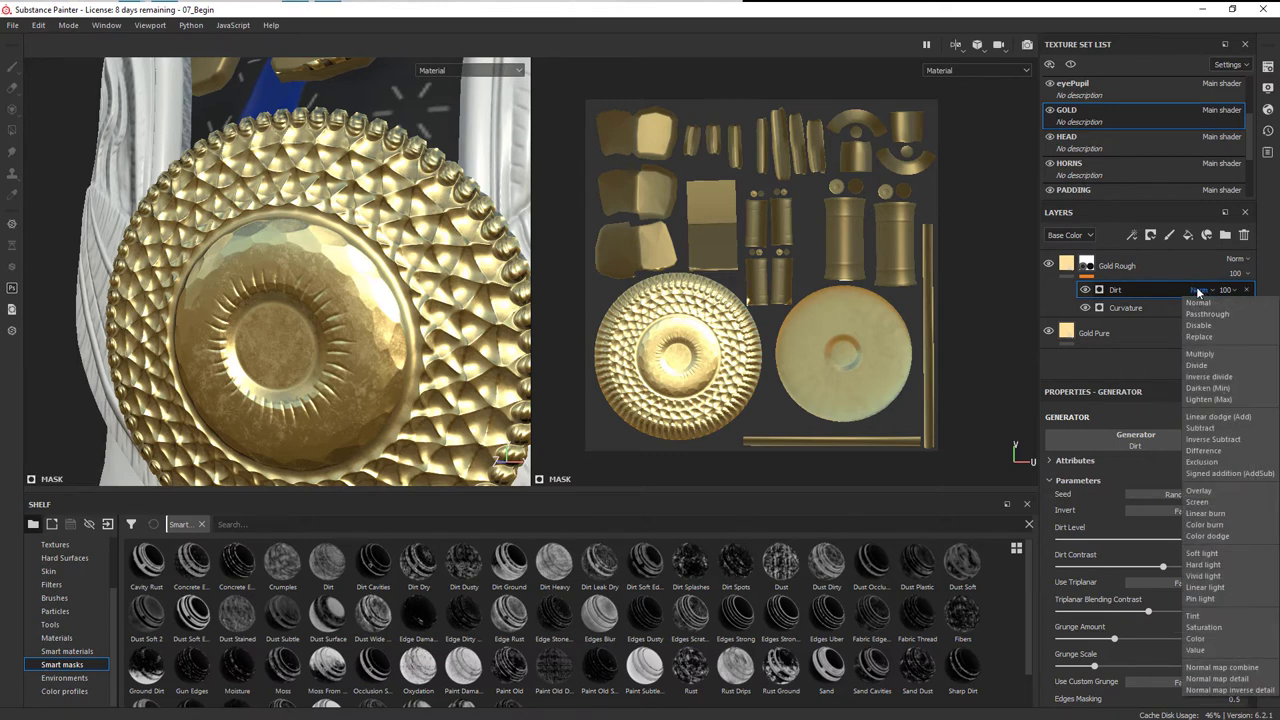
pyautogui.click(1197, 502)
pyautogui.click(1230, 291)
pyautogui.moveTo(1273, 318); pyautogui.dragTo(1253, 318)
pyautogui.keyDown('alt'); pyautogui.moveTo(428, 320); pyautogui.dragTo(303, 344); pyautogui.keyUp('alt')
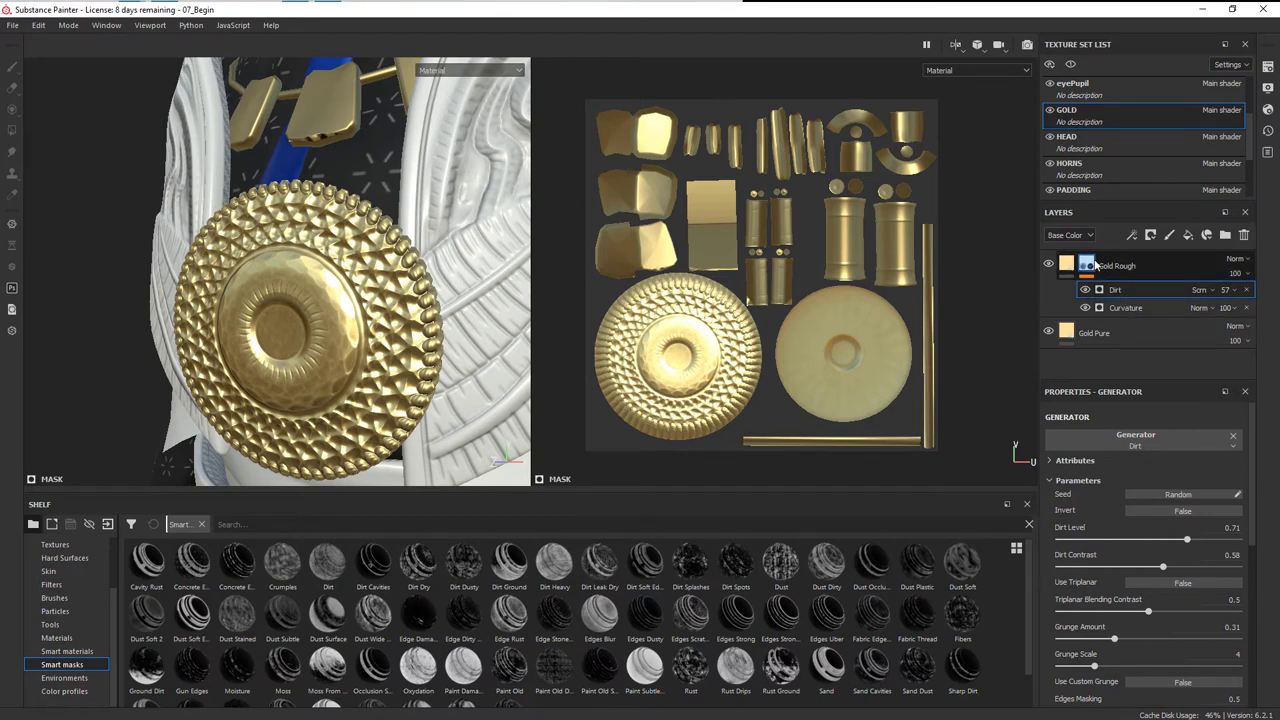
pyautogui.moveTo(1066, 267)
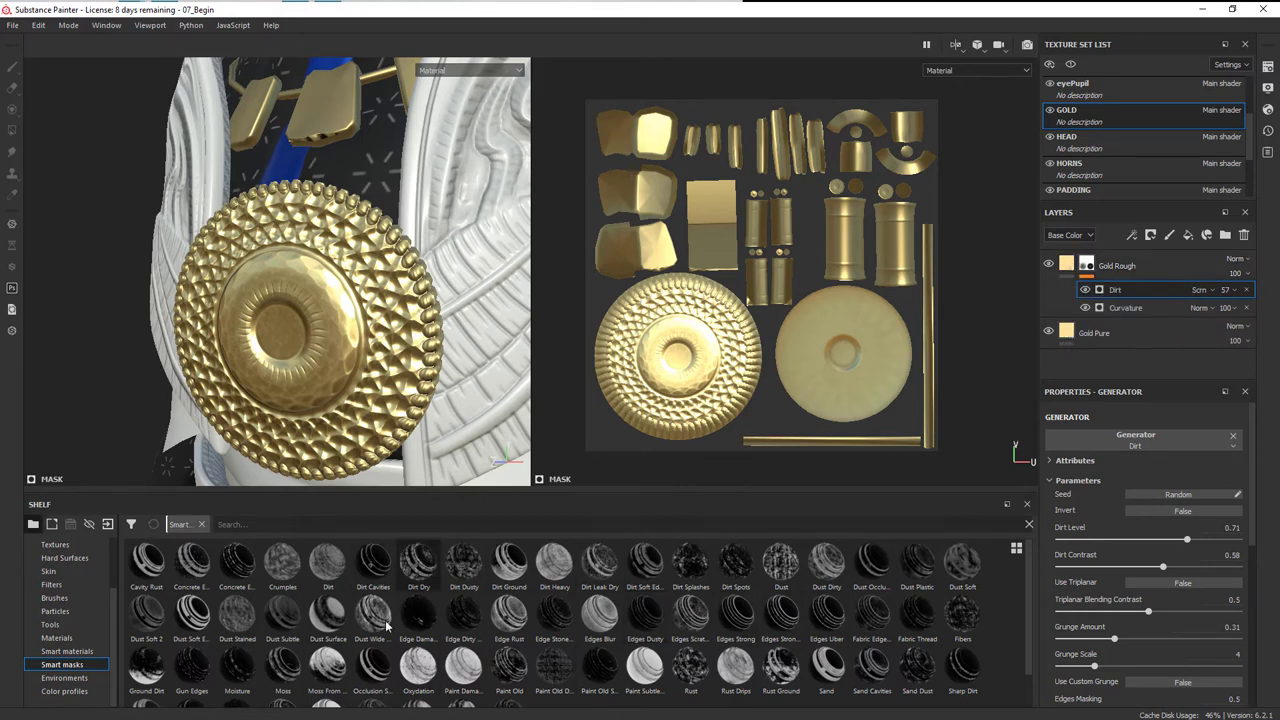
# Add the Plastic Glossy Pure material as a layer above Gold Rough and mask it with the Cavity Rust smart mask
pyautogui.click(76, 638)
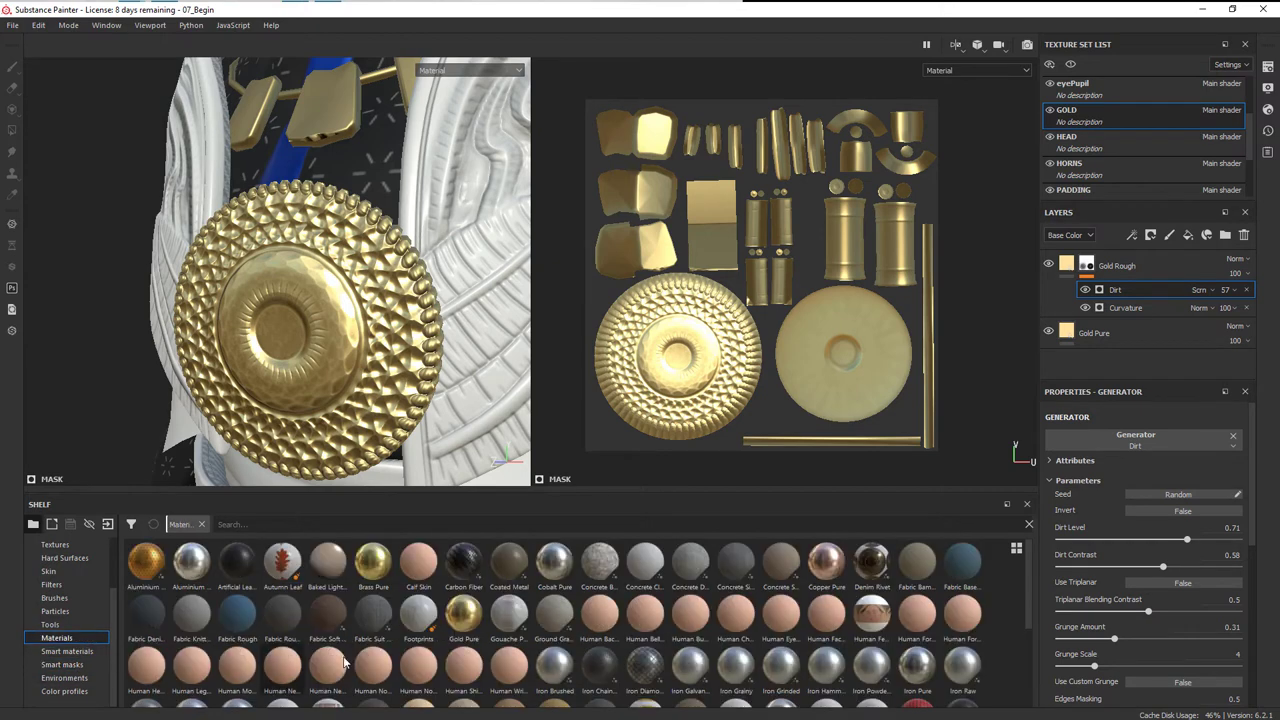
pyautogui.scroll(-3, 343, 663)
pyautogui.moveTo(237, 625); pyautogui.dragTo(1140, 258)
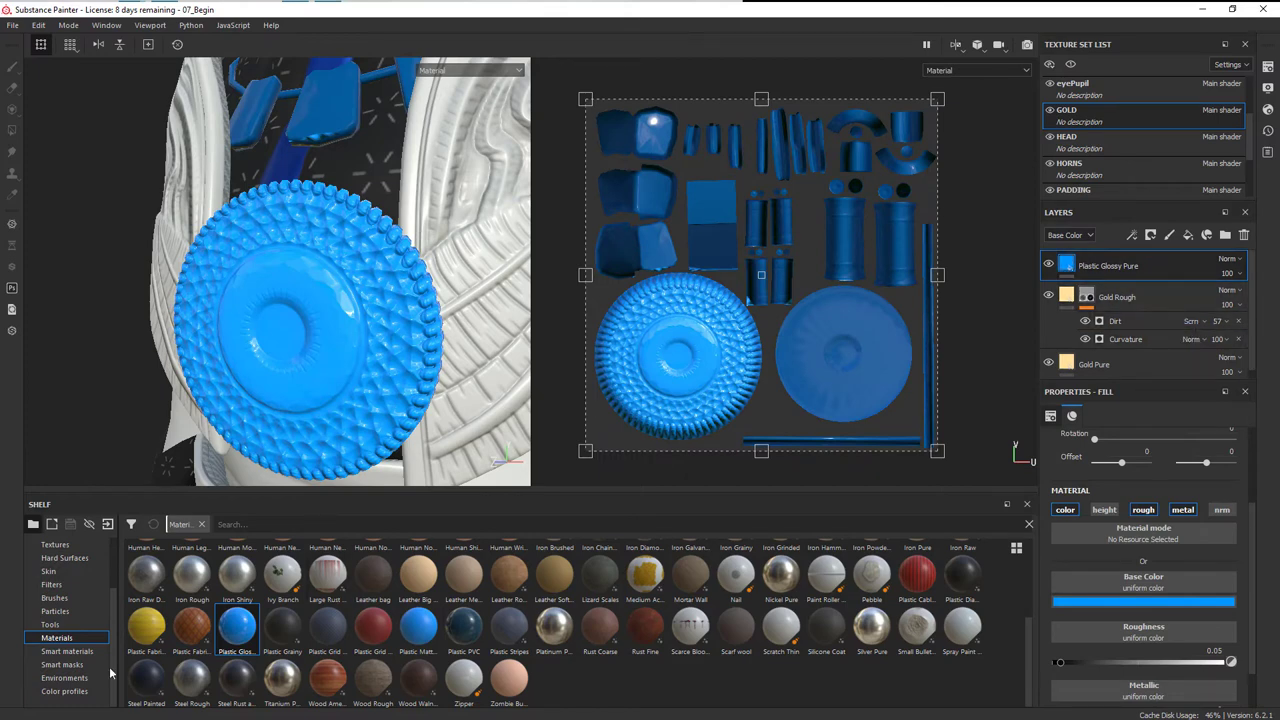
pyautogui.click(75, 664)
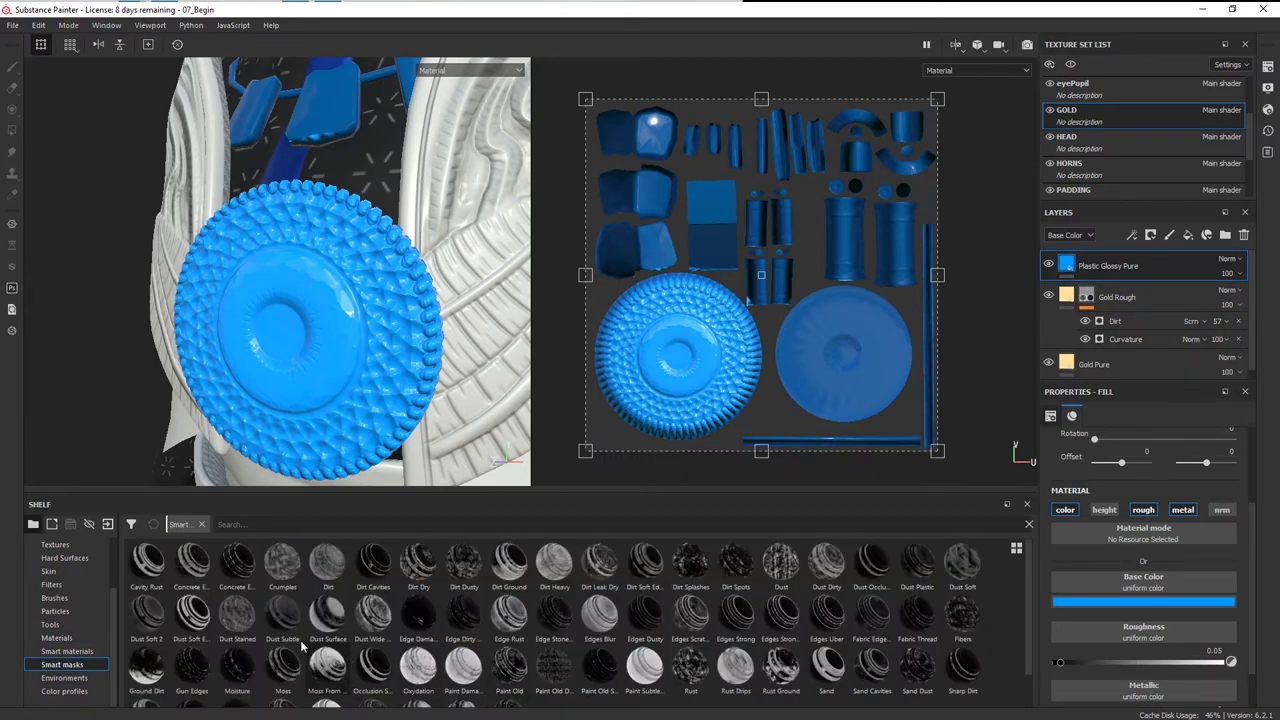
pyautogui.moveTo(144, 568); pyautogui.dragTo(1090, 270)
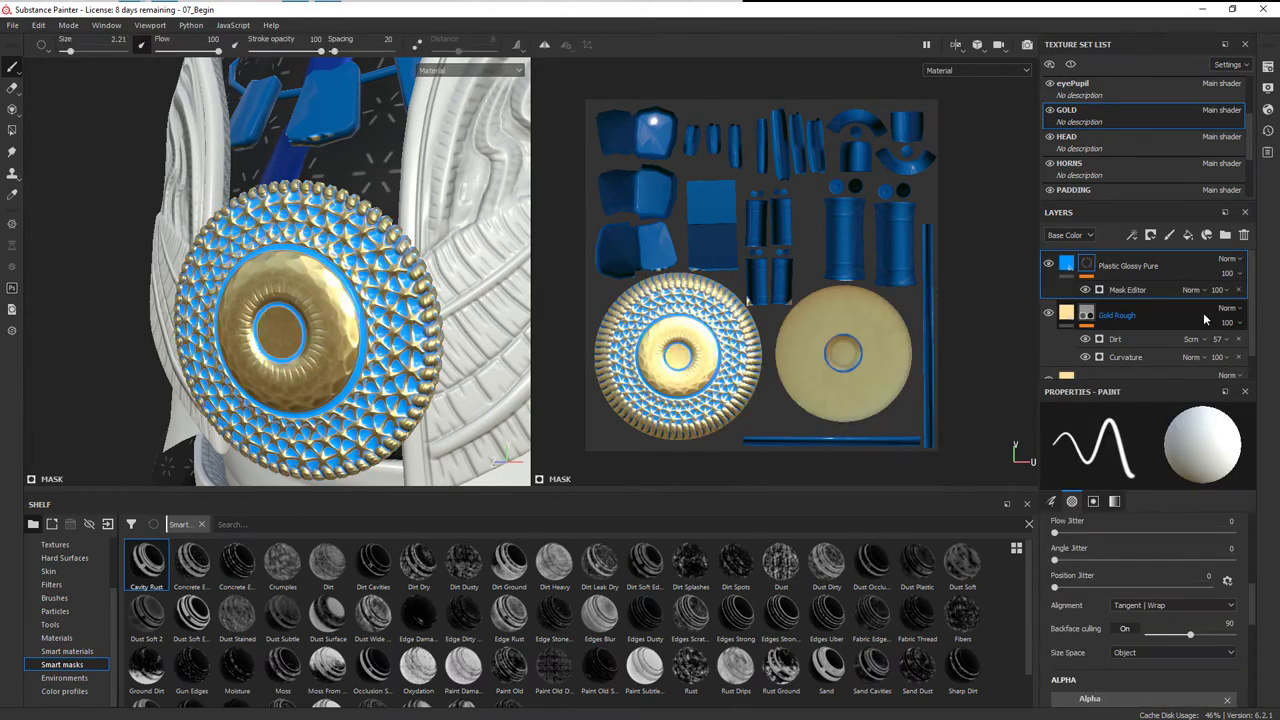
pyautogui.moveTo(327, 388)
pyautogui.keyDown('alt'); pyautogui.mouseDown()
pyautogui.moveTo(346, 384)
pyautogui.moveTo(337, 371)
pyautogui.mouseUp(); pyautogui.keyUp('alt')
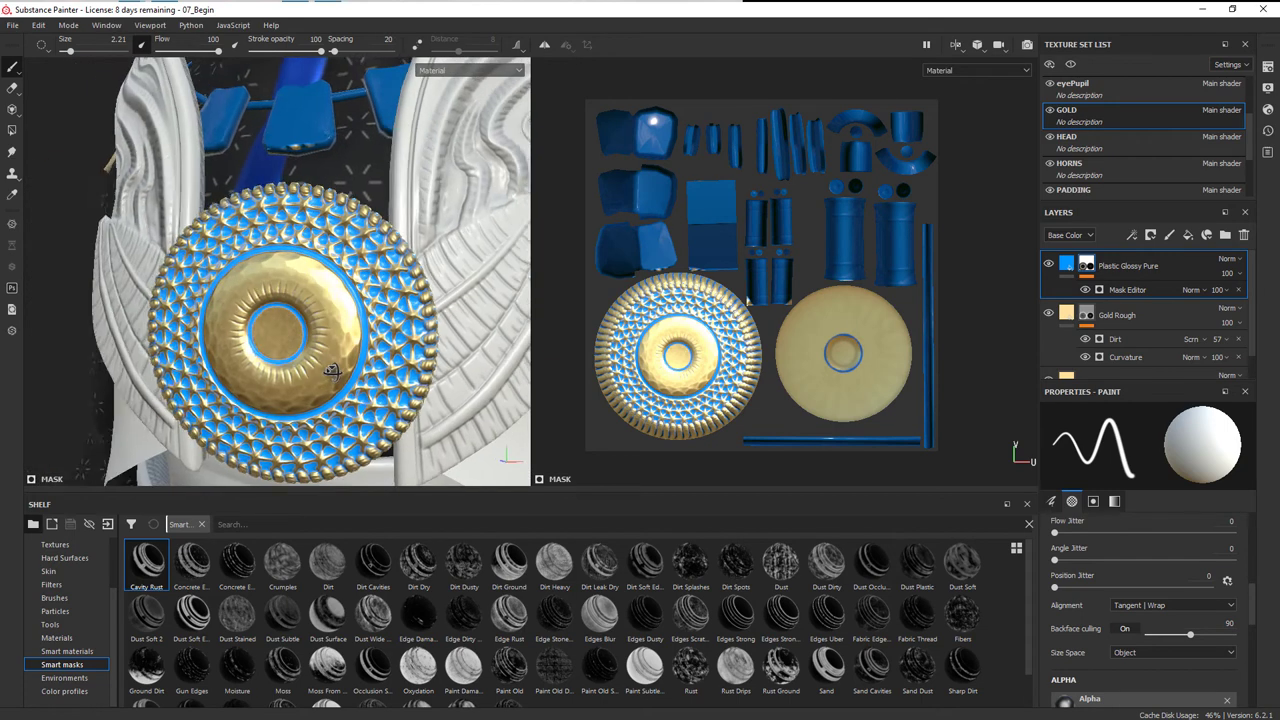
pyautogui.scroll(3, 336, 370)
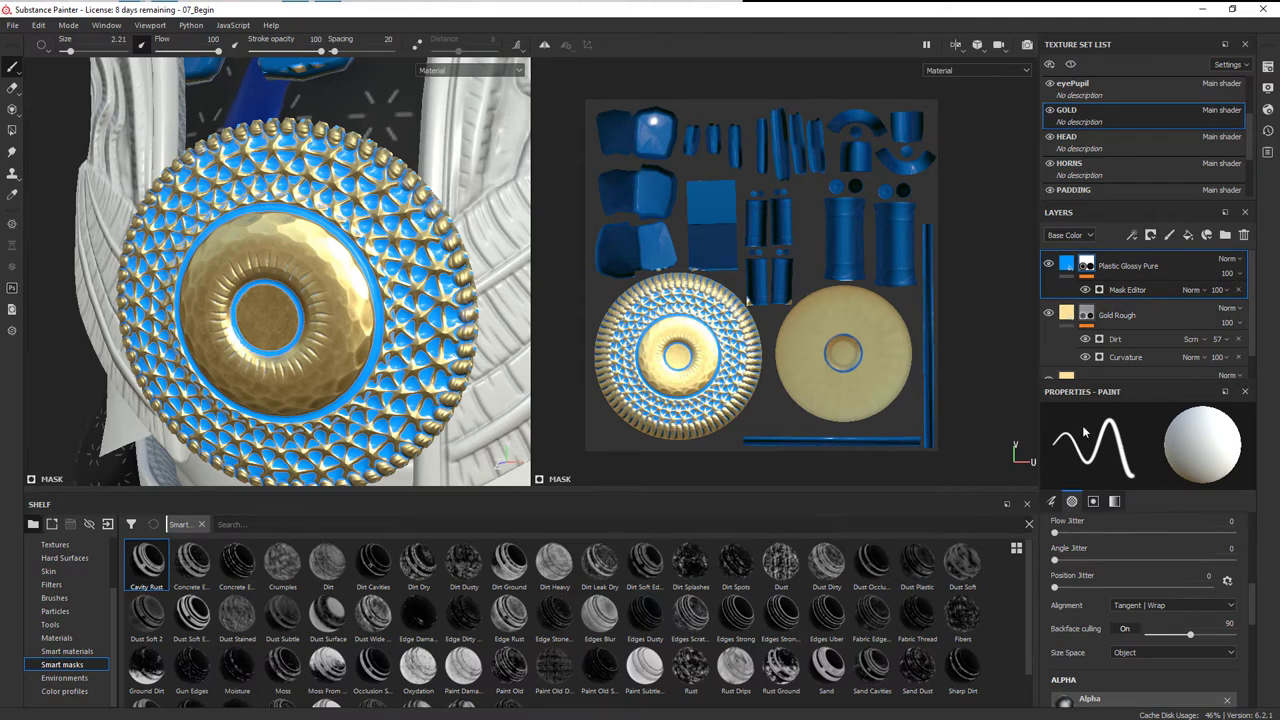
# In the plastic layer's Mask Editor generator, set Texture to 0.42 and Texture 2 to 0.16
pyautogui.click(1127, 289)
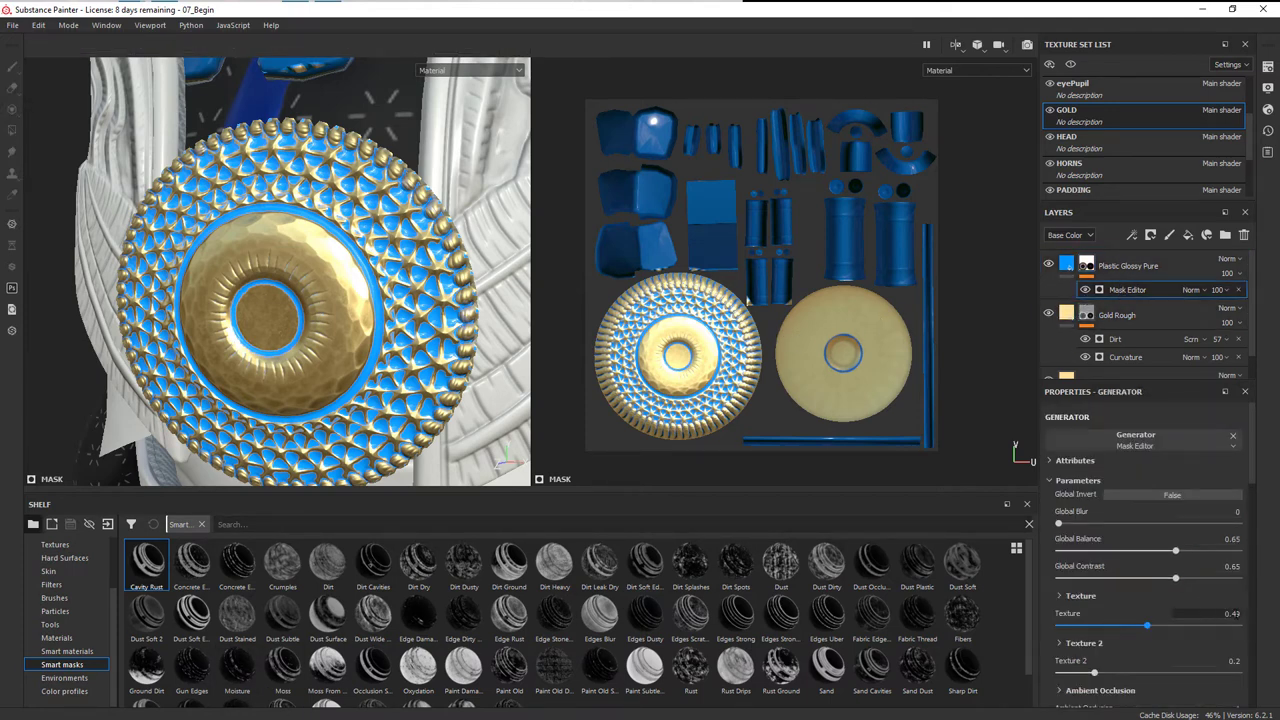
pyautogui.click(1153, 625)
pyautogui.moveTo(1102, 624); pyautogui.dragTo(1145, 629)
pyautogui.moveTo(1105, 671)
pyautogui.mouseDown()
pyautogui.moveTo(1170, 676)
pyautogui.moveTo(1115, 683)
pyautogui.moveTo(1205, 677)
pyautogui.moveTo(1088, 686)
pyautogui.mouseUp()
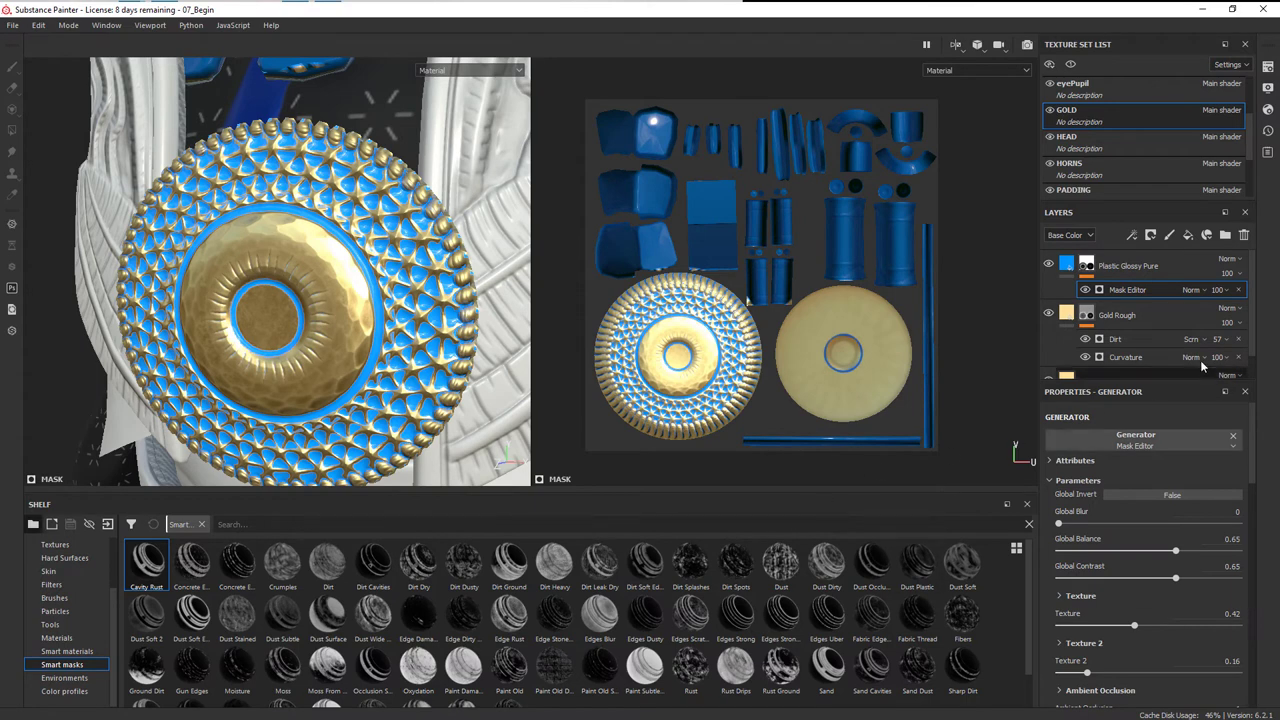
# Delete the Plastic Glossy Pure layer together with its mask
pyautogui.click(1195, 268)
pyautogui.click(1245, 236)
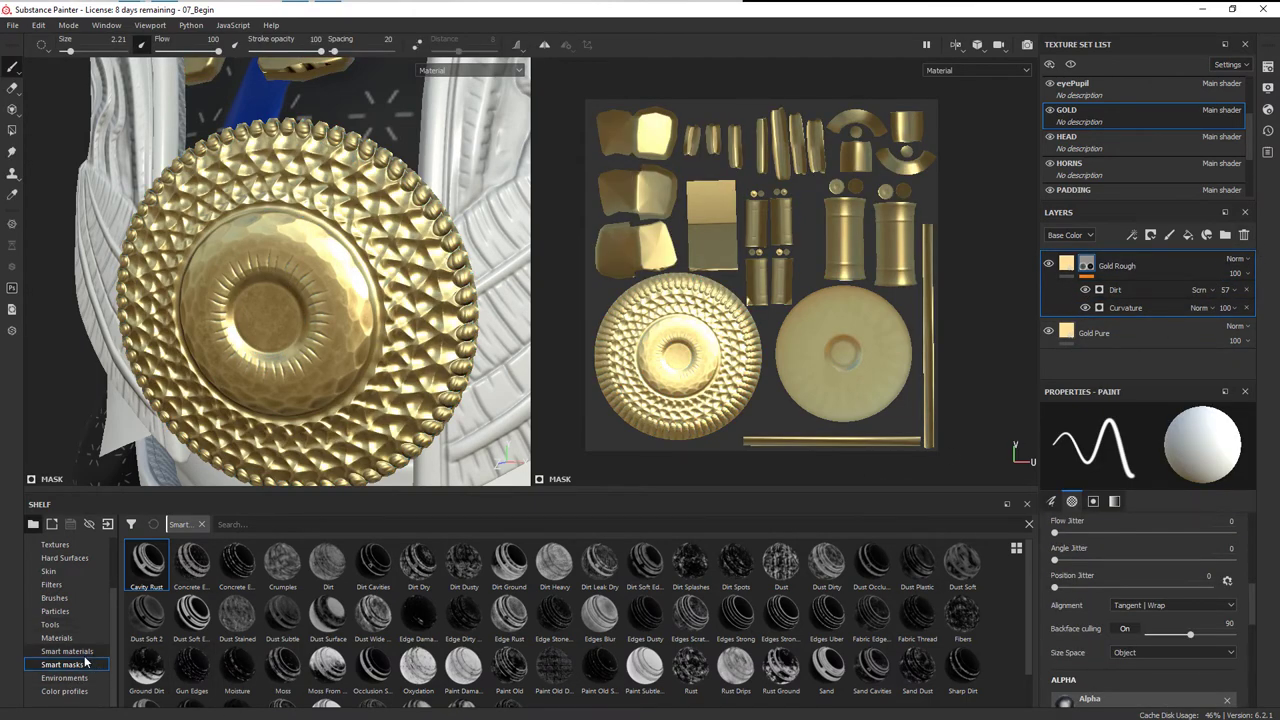
# Add the Gold Damaged smart material above the Gold Rough layer and inspect it on the medallion
pyautogui.click(84, 653)
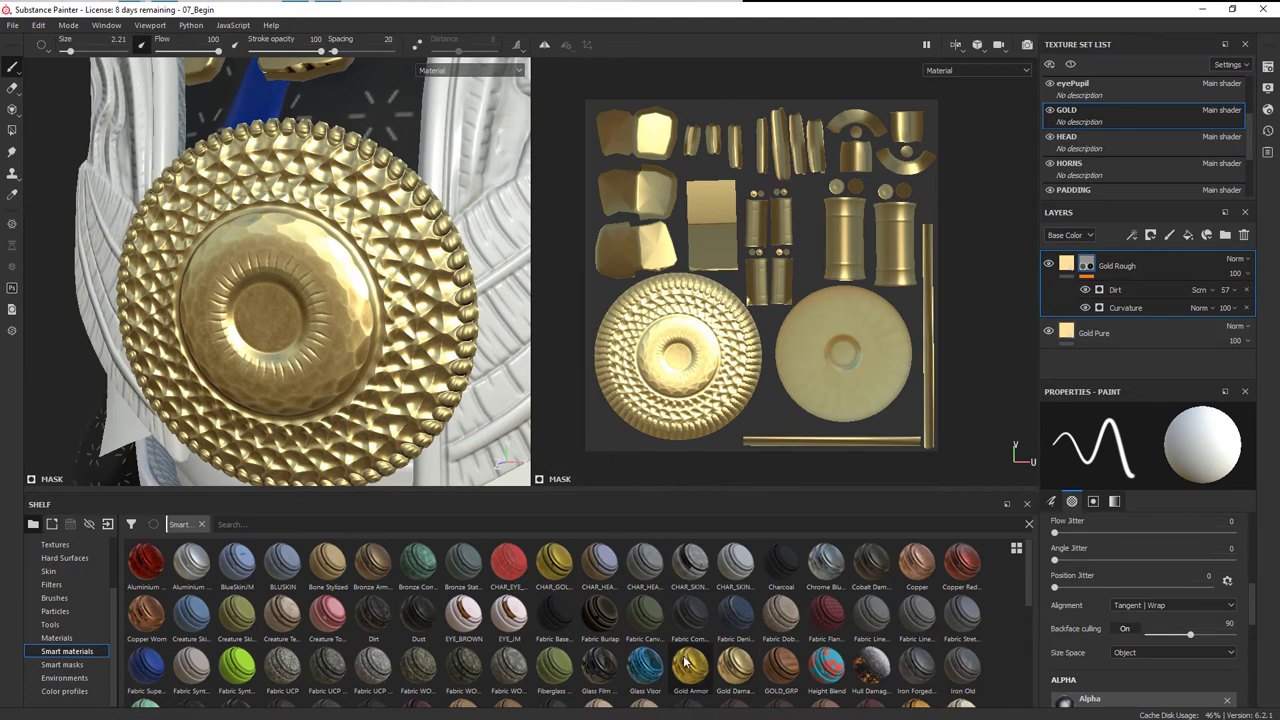
pyautogui.moveTo(745, 677)
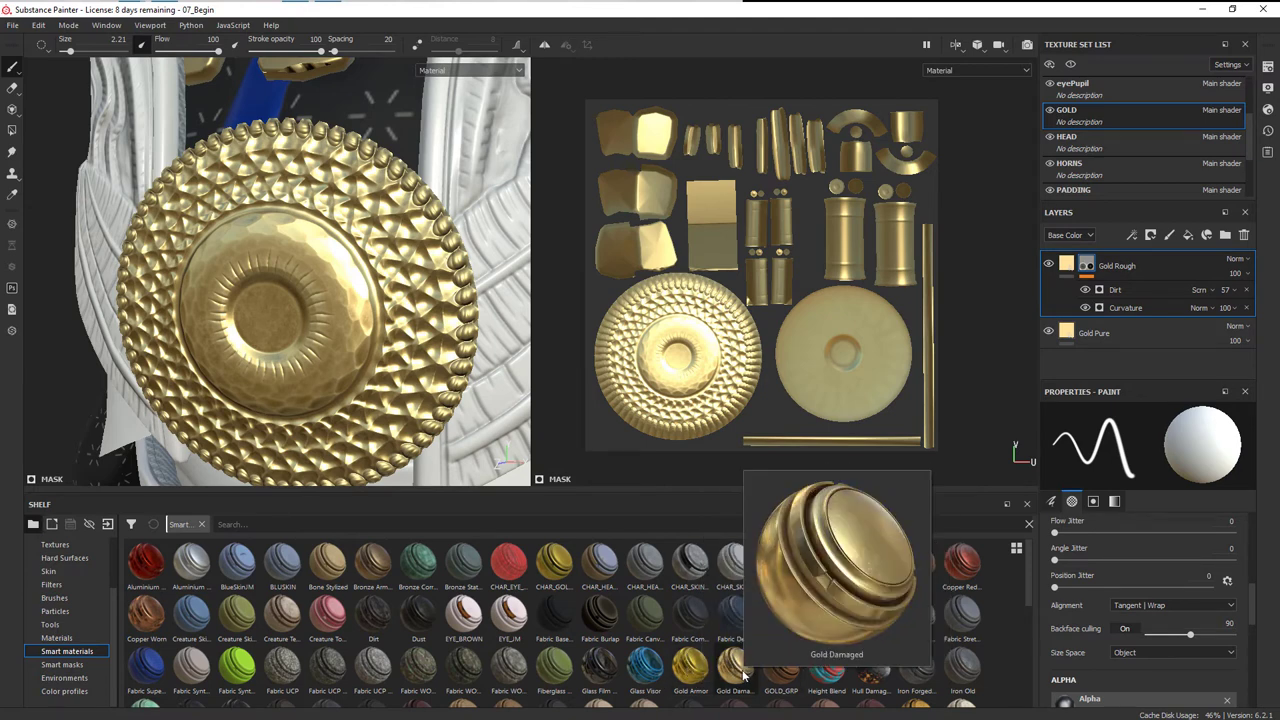
pyautogui.moveTo(741, 677); pyautogui.dragTo(1150, 275)
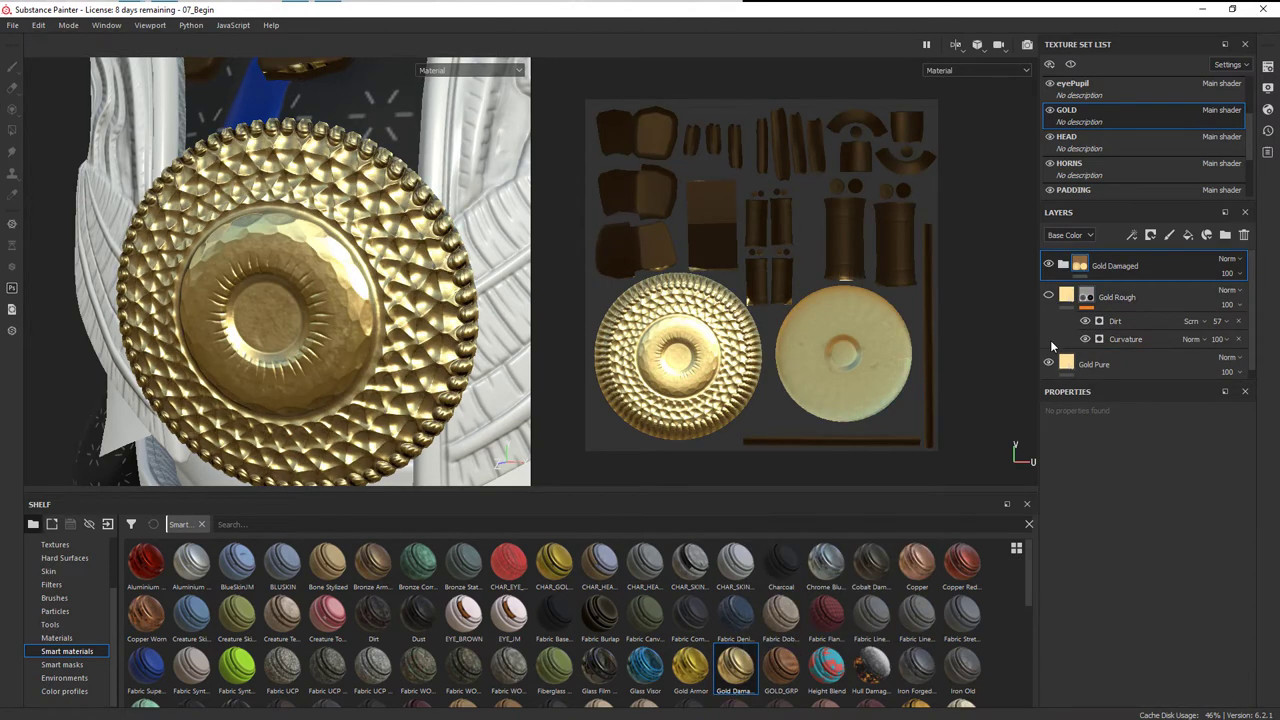
pyautogui.keyDown('alt'); pyautogui.moveTo(378, 400); pyautogui.dragTo(393, 364); pyautogui.keyUp('alt')
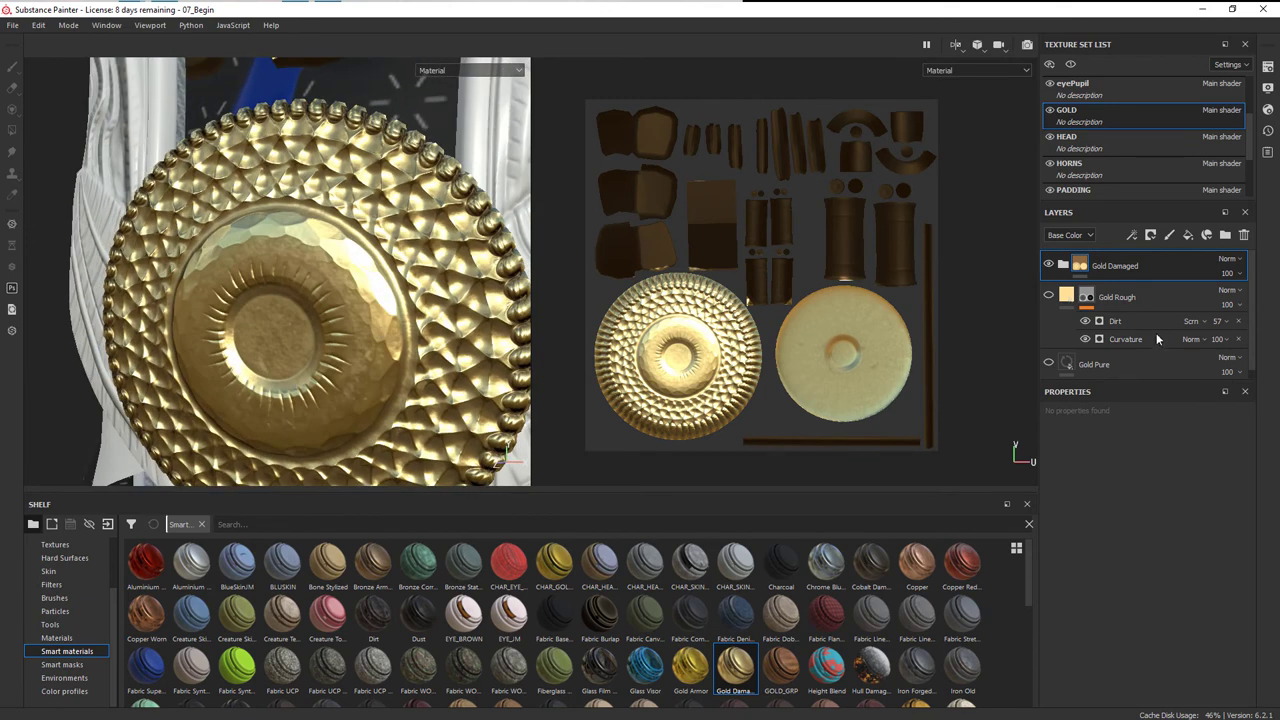
# Review the layers inside the Gold Damaged group, from Smooth Edges down to Gold Pure, and delete the group
pyautogui.click(1064, 266)
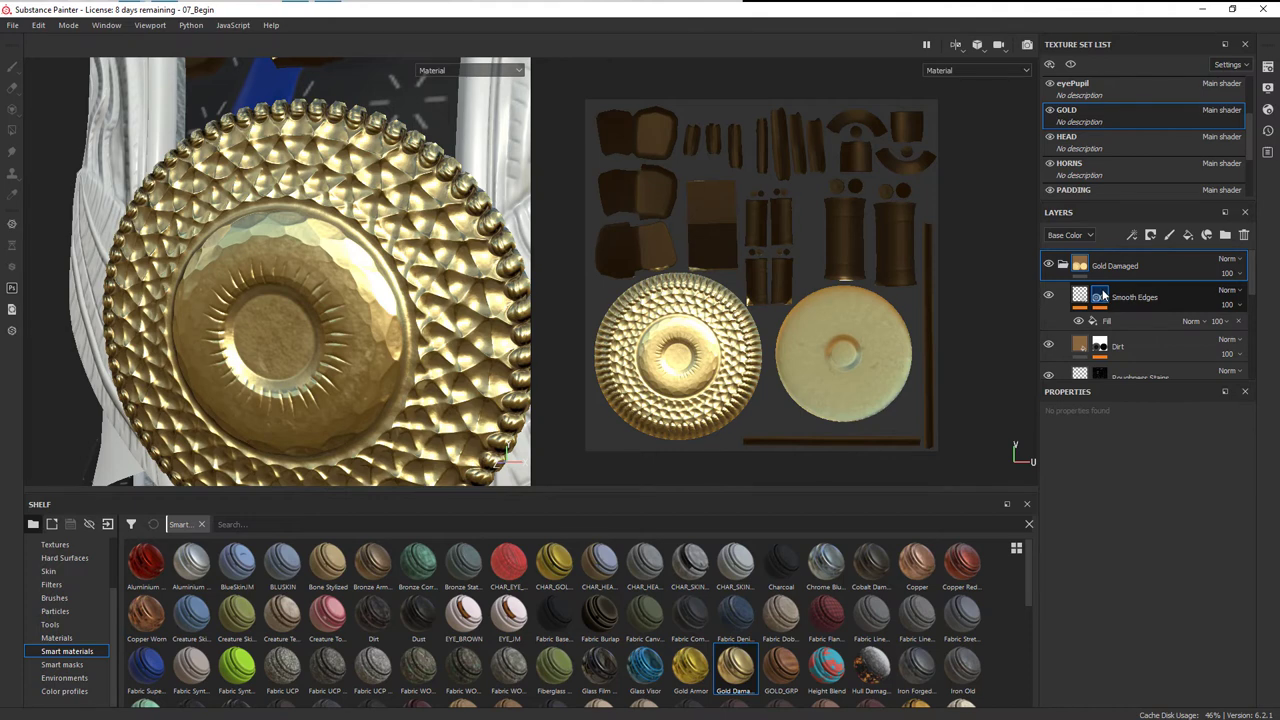
pyautogui.scroll(-1, 1146, 332)
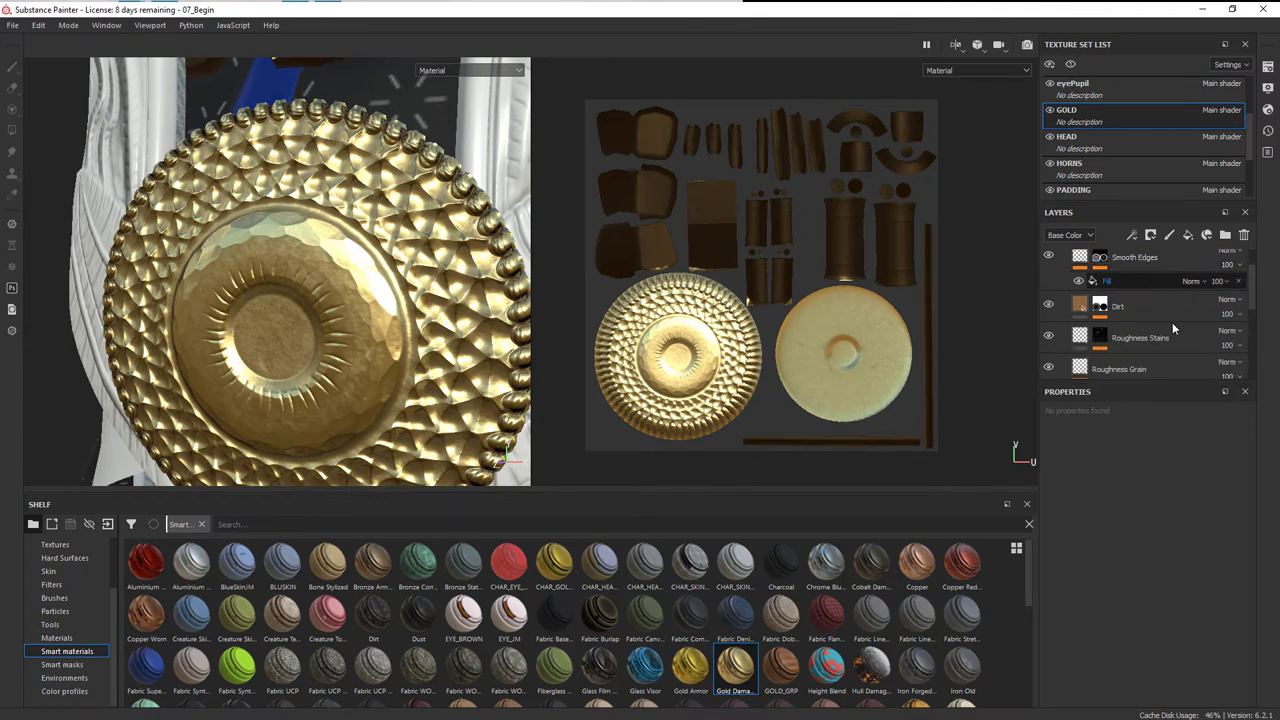
pyautogui.scroll(-3, 1140, 322)
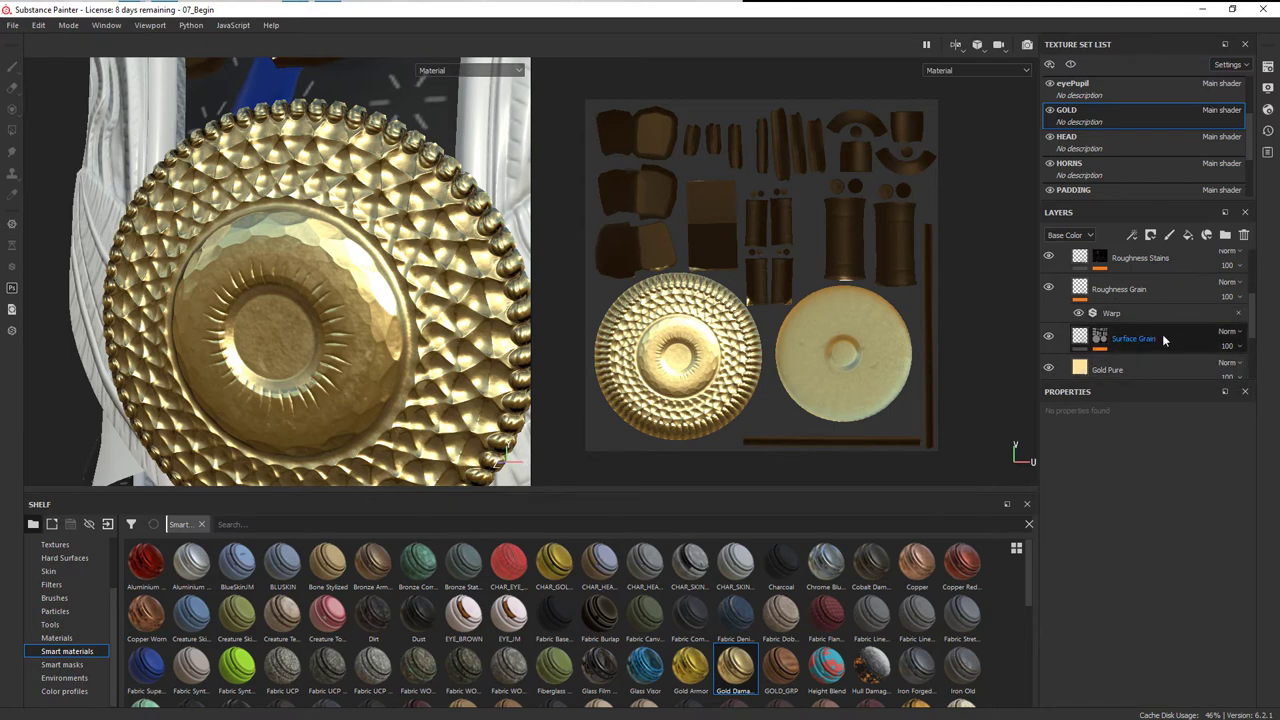
pyautogui.scroll(-1, 1135, 322)
pyautogui.scroll(4, 1133, 323)
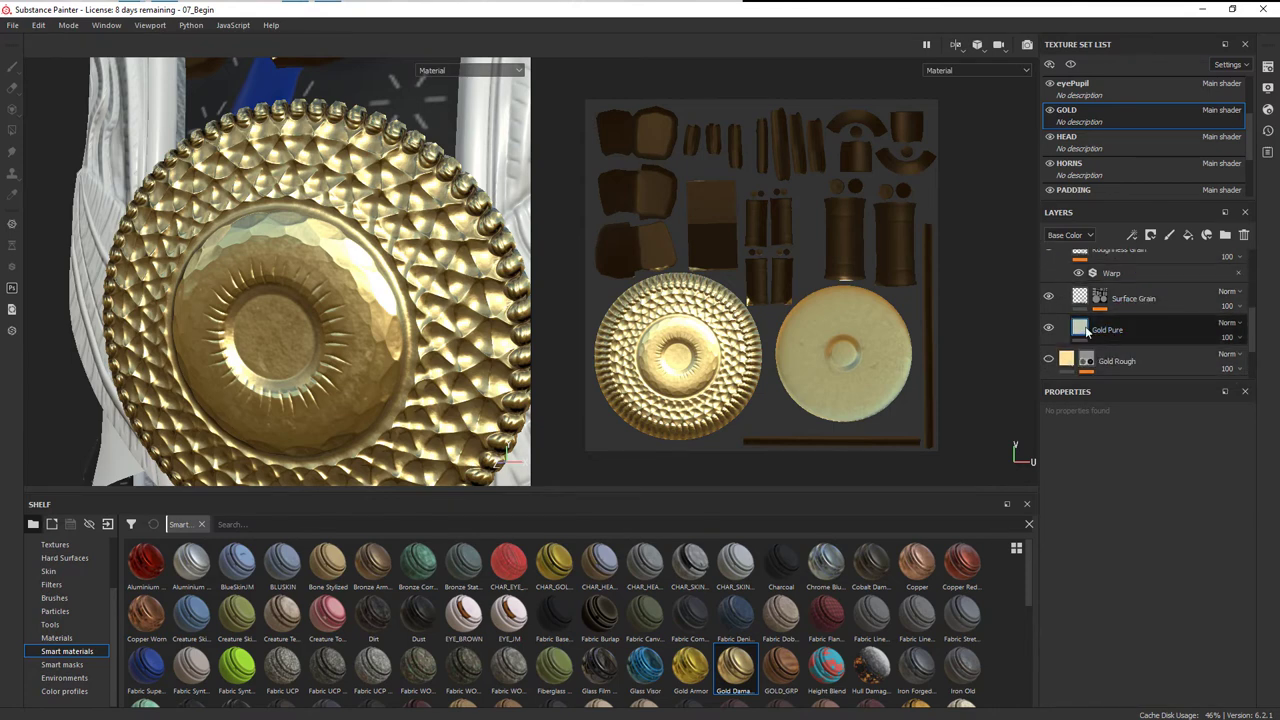
pyautogui.scroll(2, 1170, 304)
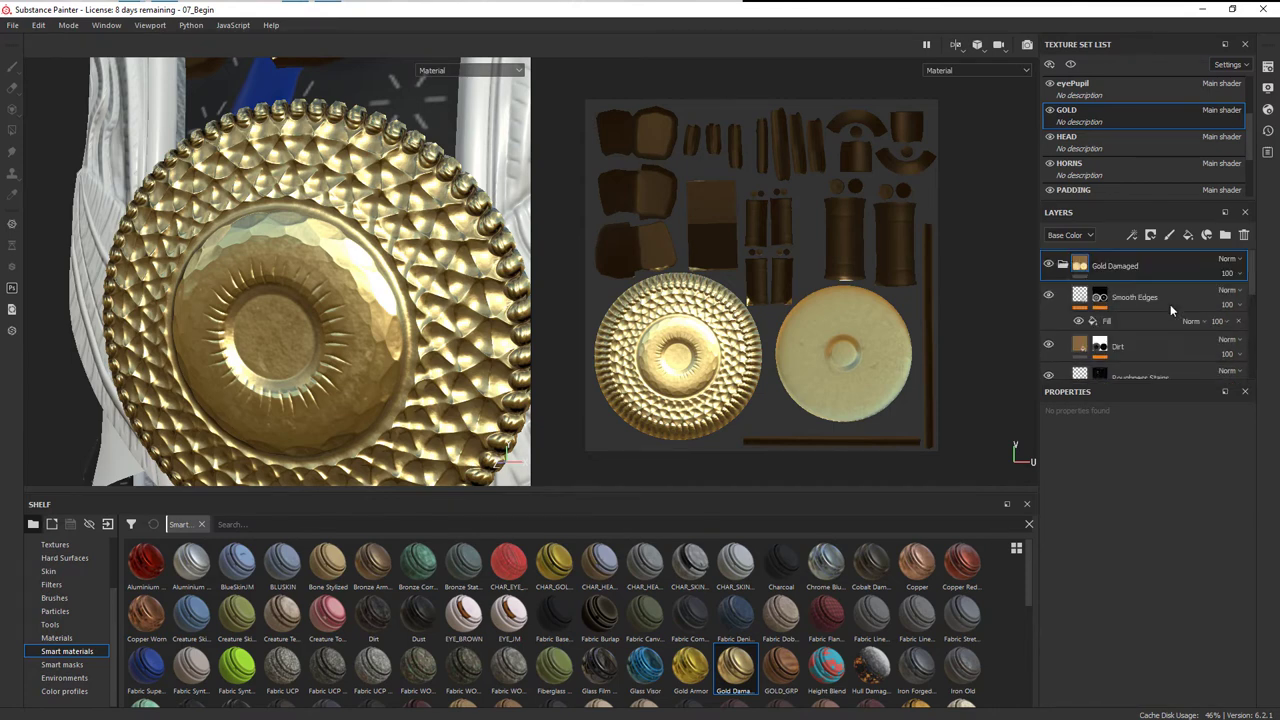
pyautogui.click(1064, 262)
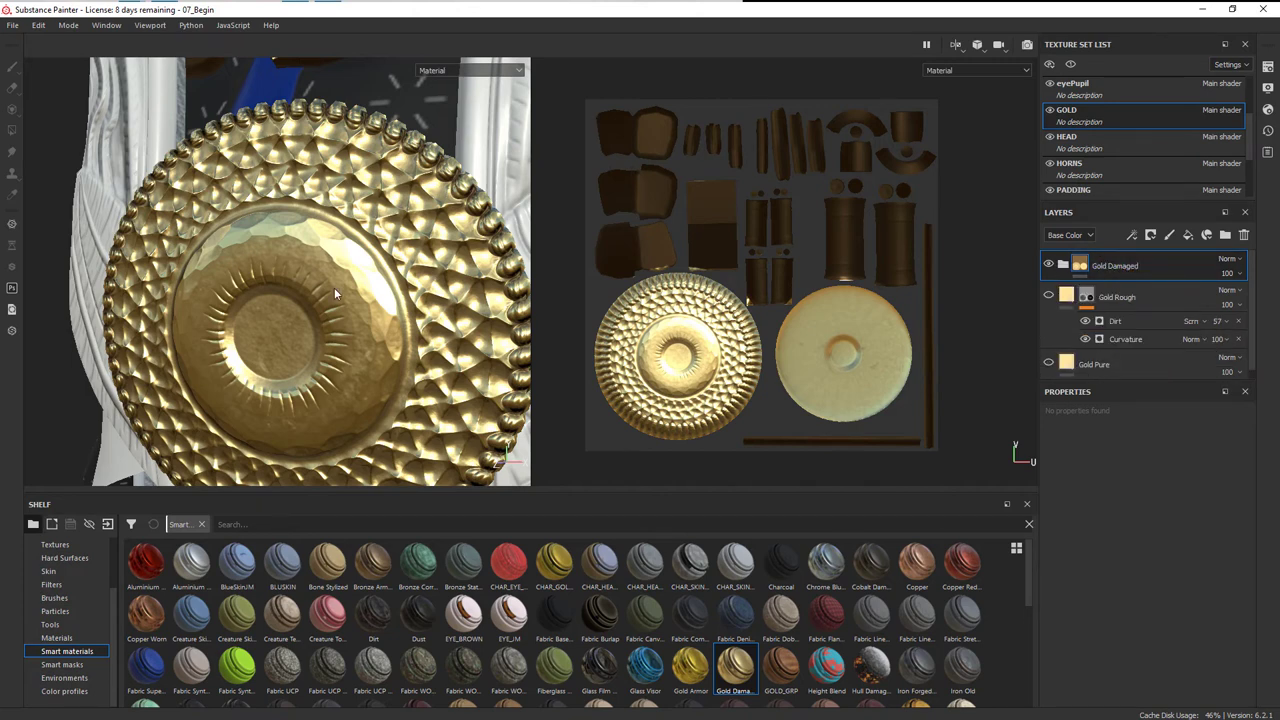
pyautogui.click(1244, 235)
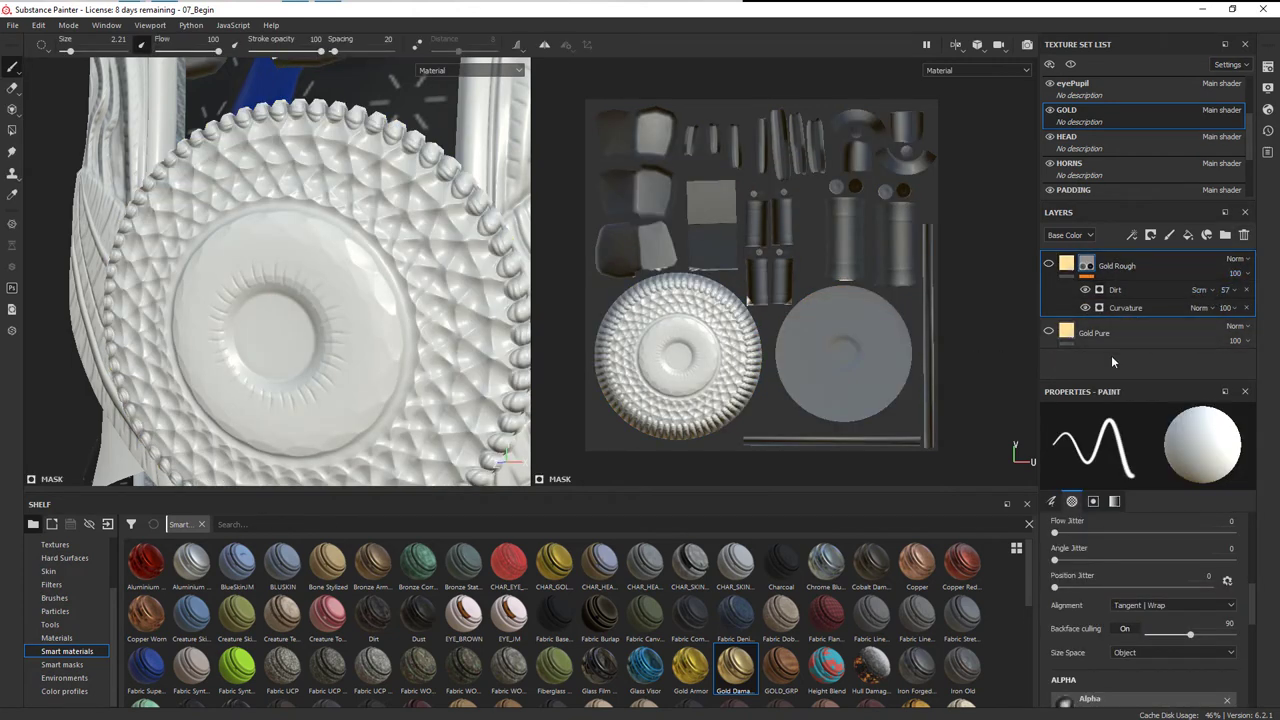
# Turn the Gold Rough and Gold Pure layers back on and inspect the medallion from several angles and distances
pyautogui.click(1048, 264)
pyautogui.click(1048, 331)
pyautogui.keyDown('alt'); pyautogui.moveTo(412, 373); pyautogui.dragTo(106, 306, button='right'); pyautogui.keyUp('alt')
pyautogui.keyDown('alt'); pyautogui.moveTo(245, 328); pyautogui.dragTo(323, 346); pyautogui.keyUp('alt')
pyautogui.keyDown('alt'); pyautogui.moveTo(323, 346); pyautogui.dragTo(277, 329, button='middle'); pyautogui.keyUp('alt')
pyautogui.keyDown('alt'); pyautogui.moveTo(278, 328); pyautogui.dragTo(318, 330); pyautogui.keyUp('alt')
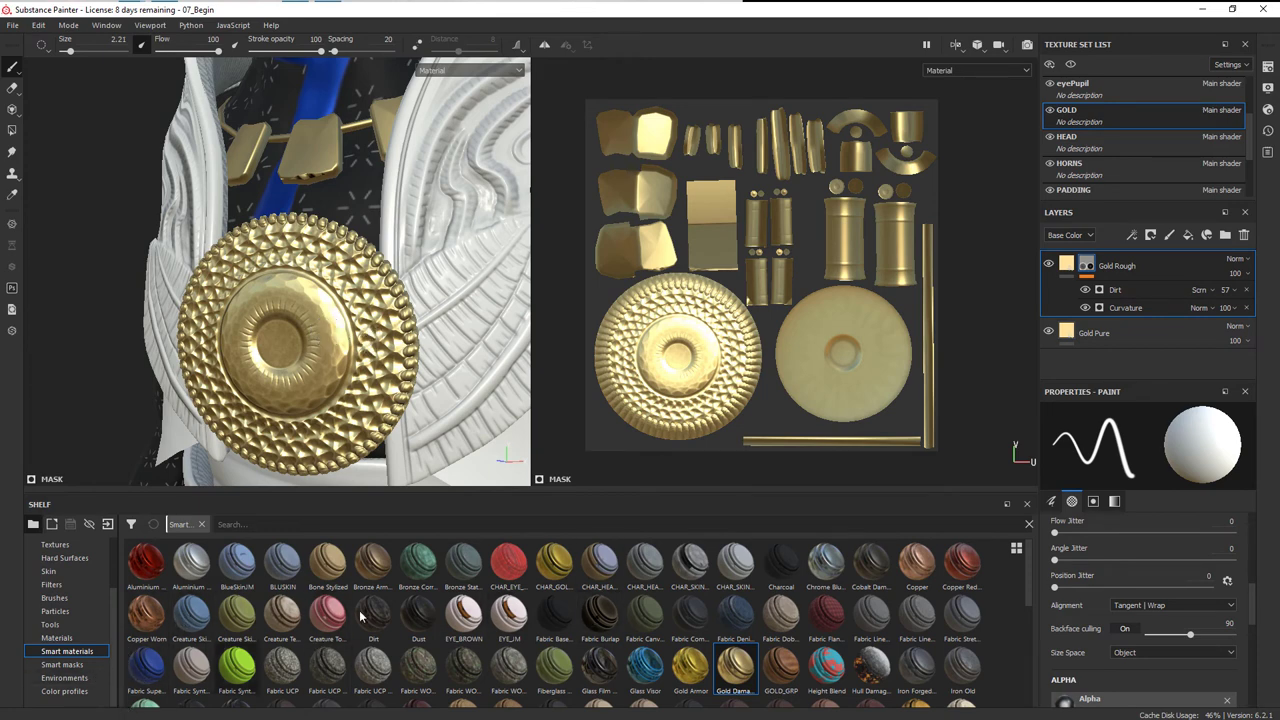
pyautogui.keyDown('alt'); pyautogui.moveTo(358, 323); pyautogui.dragTo(452, 316); pyautogui.keyUp('alt')
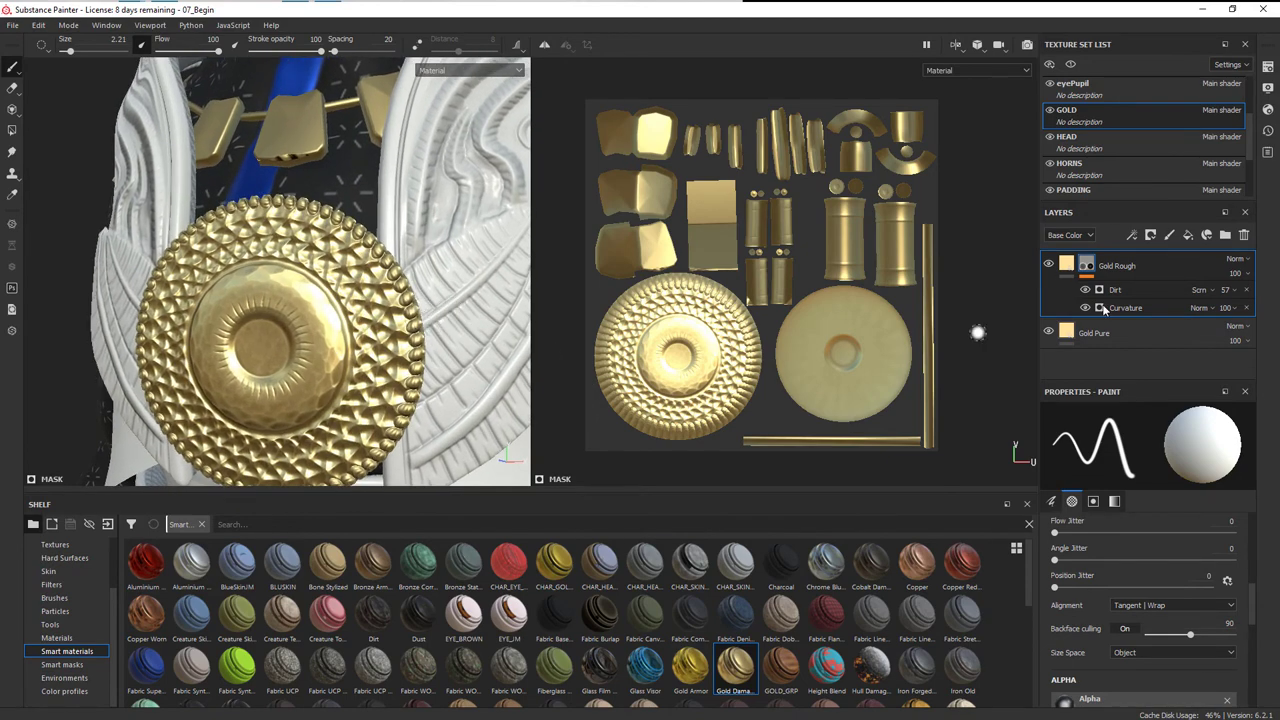
pyautogui.moveTo(350, 296)
pyautogui.keyDown('alt'); pyautogui.mouseDown()
pyautogui.moveTo(374, 291)
pyautogui.moveTo(349, 294)
pyautogui.mouseUp(); pyautogui.keyUp('alt')
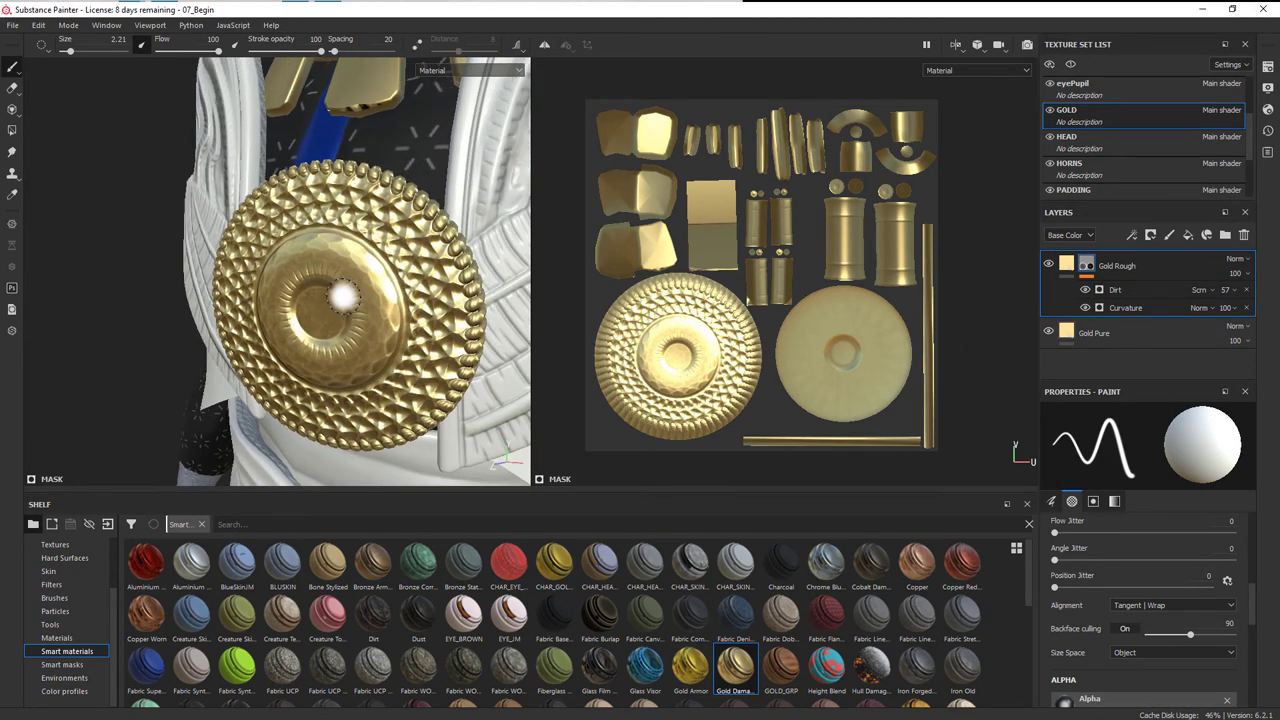
pyautogui.keyDown('alt'); pyautogui.moveTo(349, 294); pyautogui.dragTo(497, 323, button='right'); pyautogui.keyUp('alt')
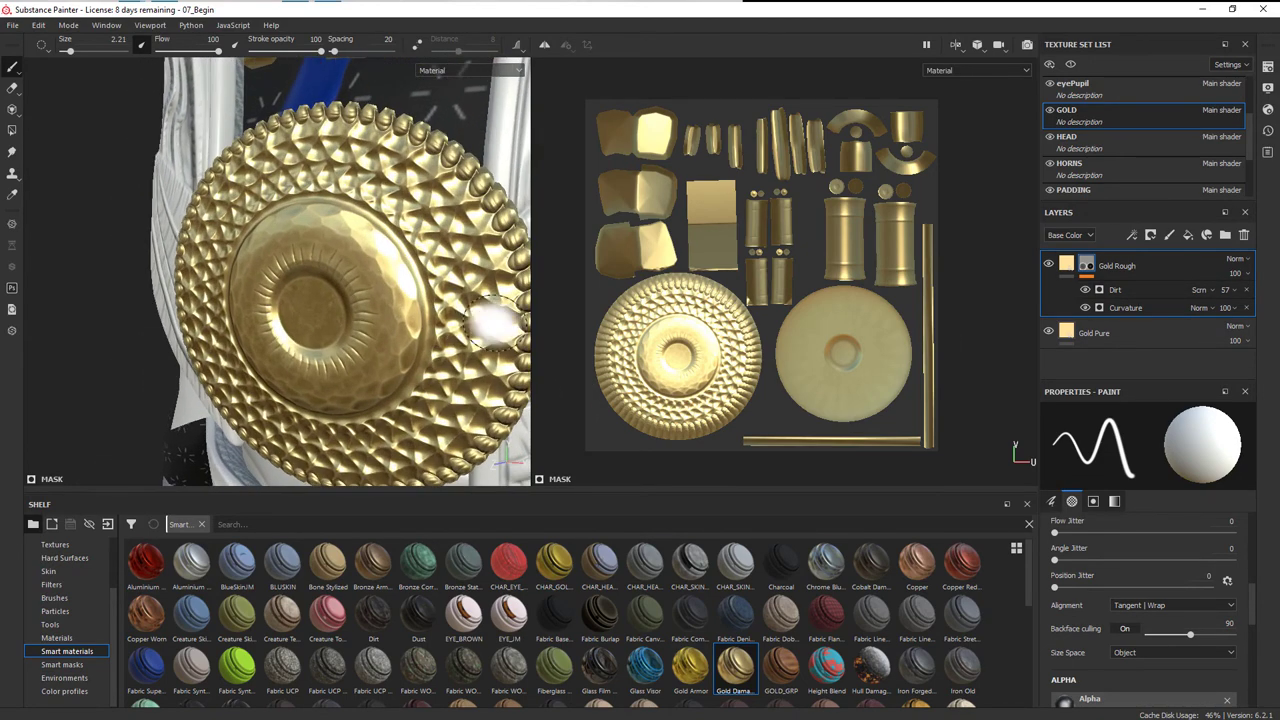
# Add a fill layer above Gold Rough with a very dark brown base color, RGB 0.021, 0.011, 0.002
pyautogui.click(1188, 235)
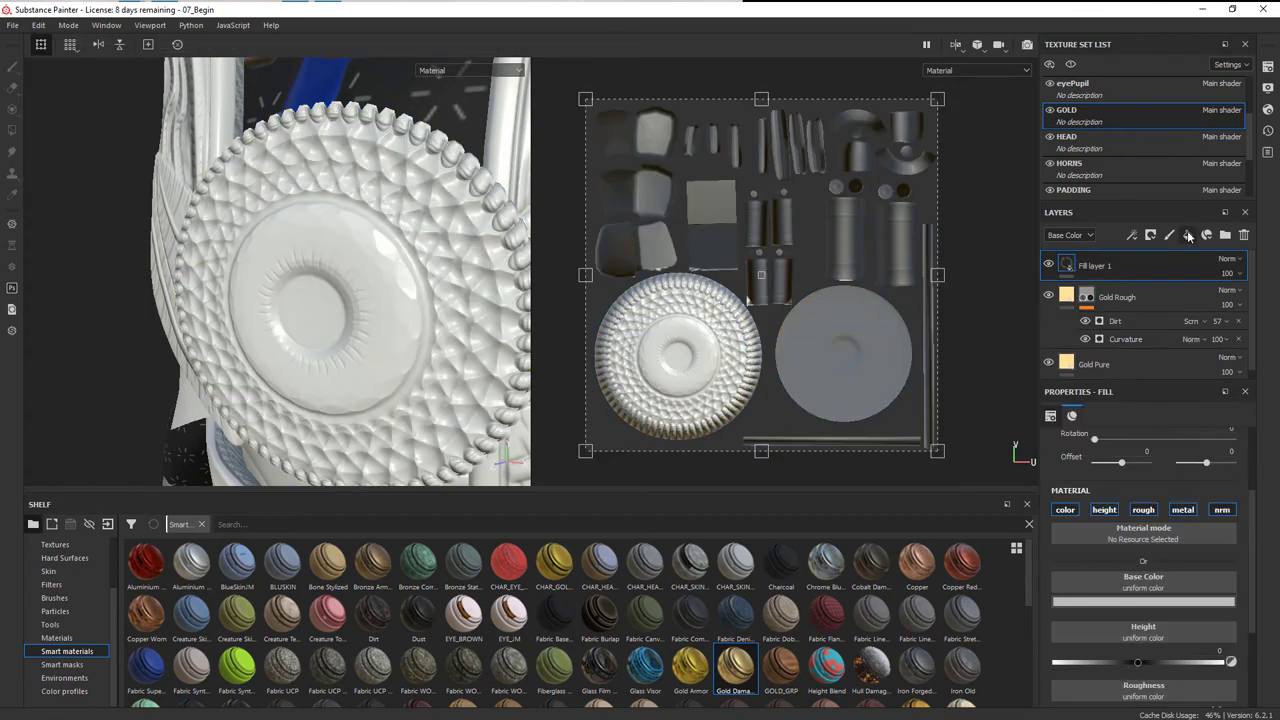
pyautogui.click(1134, 601)
pyautogui.moveTo(1140, 530); pyautogui.dragTo(1136, 567)
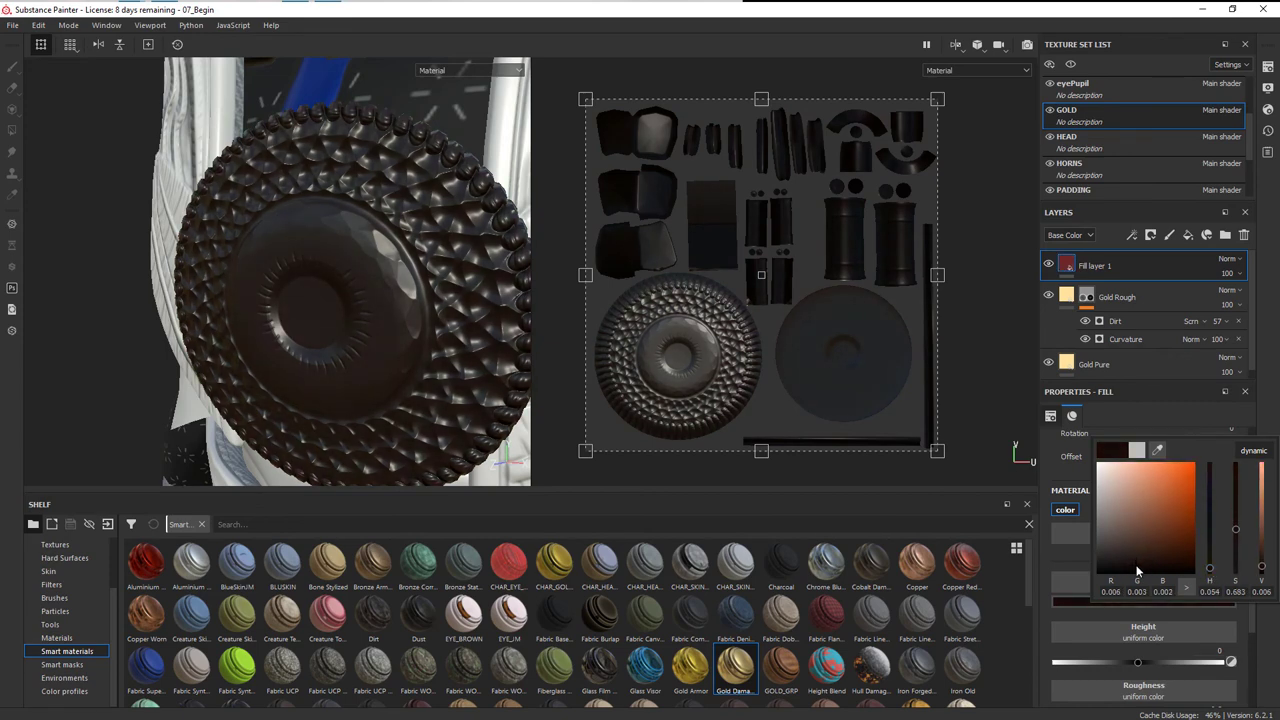
pyautogui.moveTo(1210, 572); pyautogui.dragTo(1213, 570)
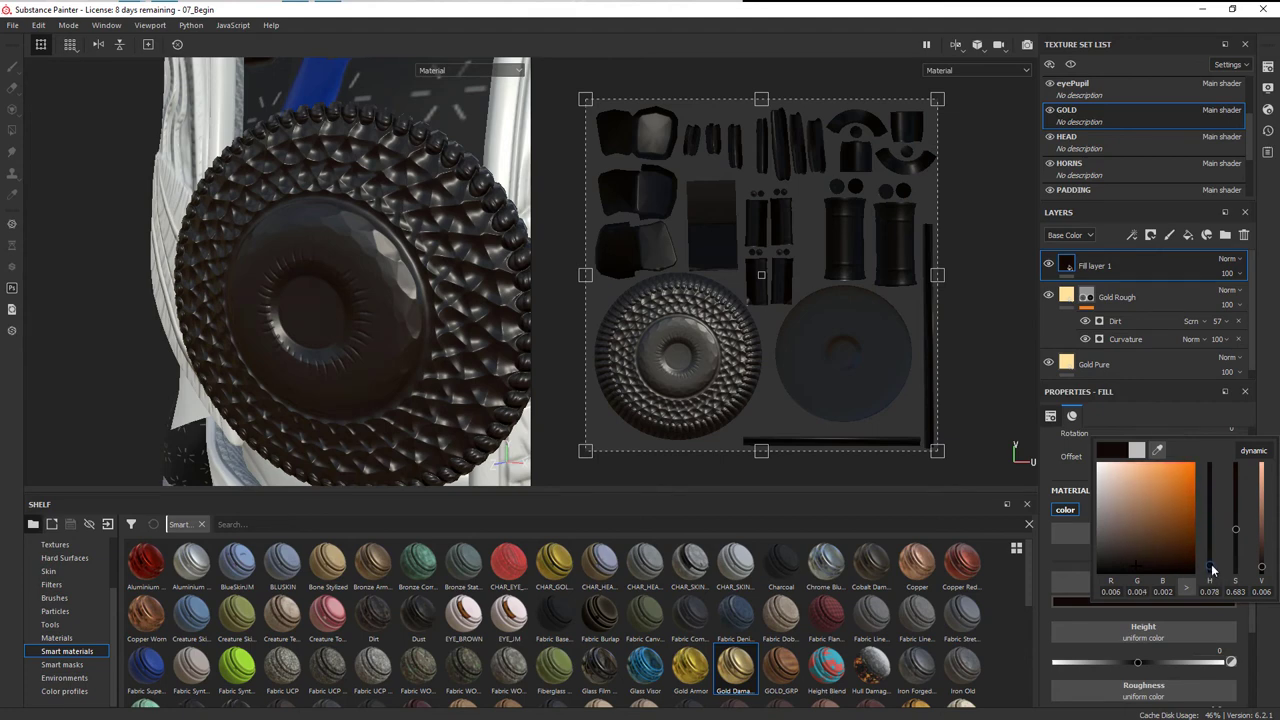
pyautogui.moveTo(1139, 557); pyautogui.dragTo(1164, 553)
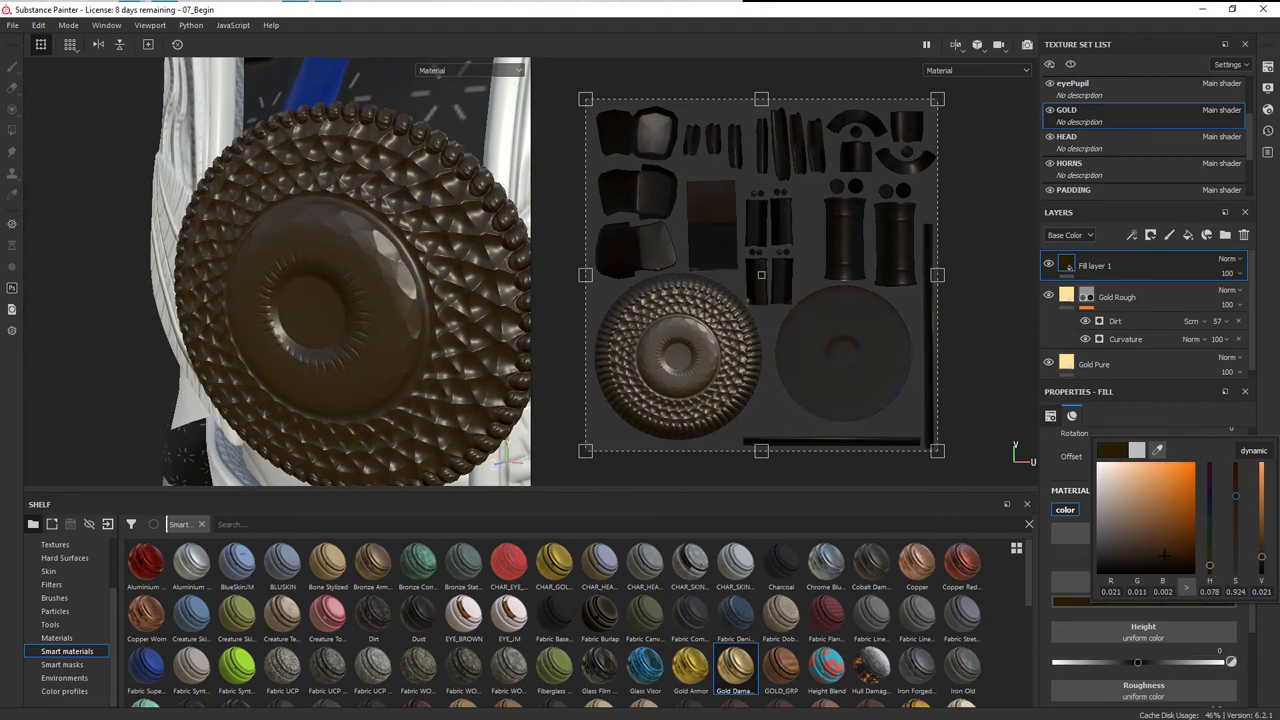
pyautogui.click(1109, 224)
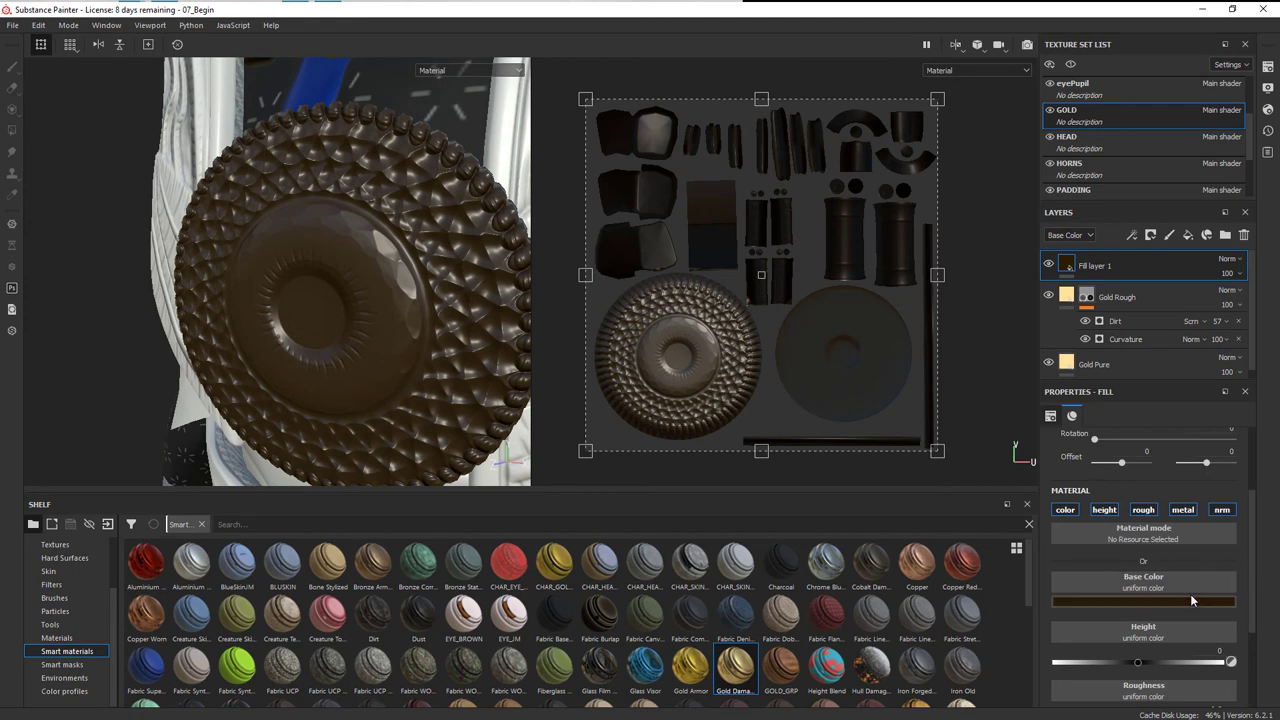
# Set the dark fill layer's roughness to 0.93 and give the layer a black mask
pyautogui.scroll(-2, 1181, 665)
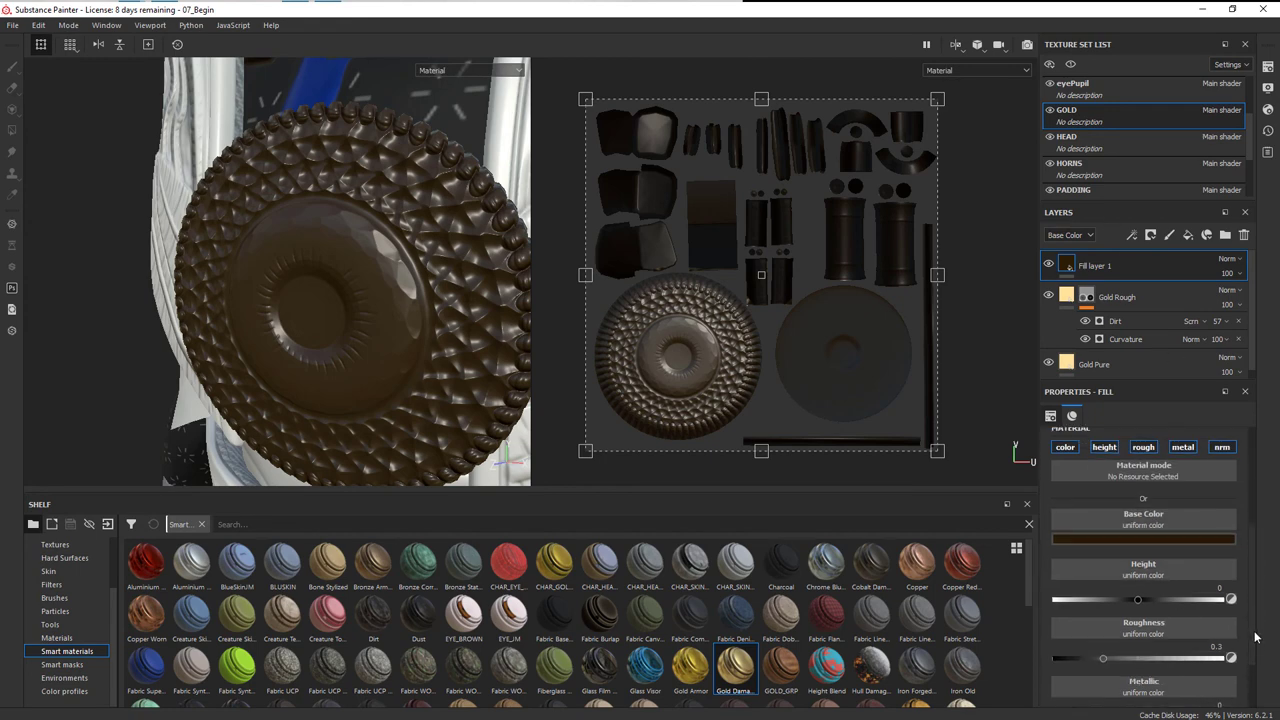
pyautogui.moveTo(1180, 646); pyautogui.dragTo(1213, 645)
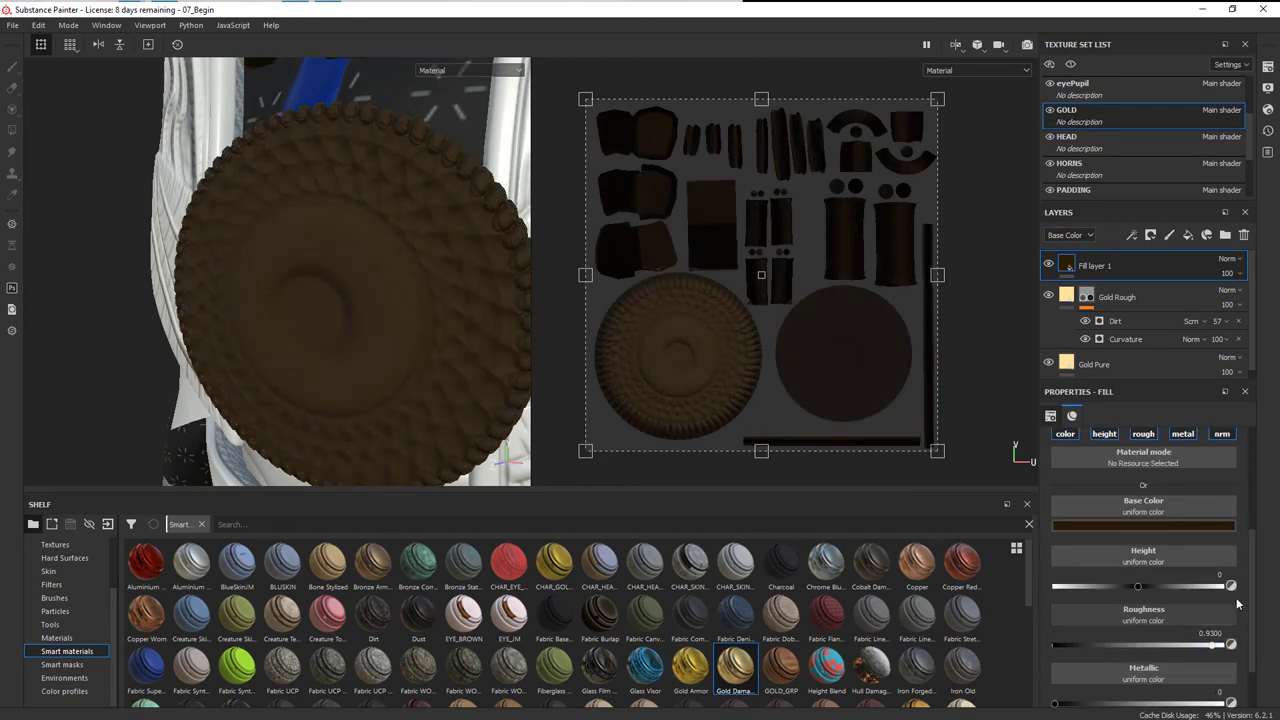
pyautogui.click(1150, 236)
pyautogui.click(1170, 274)
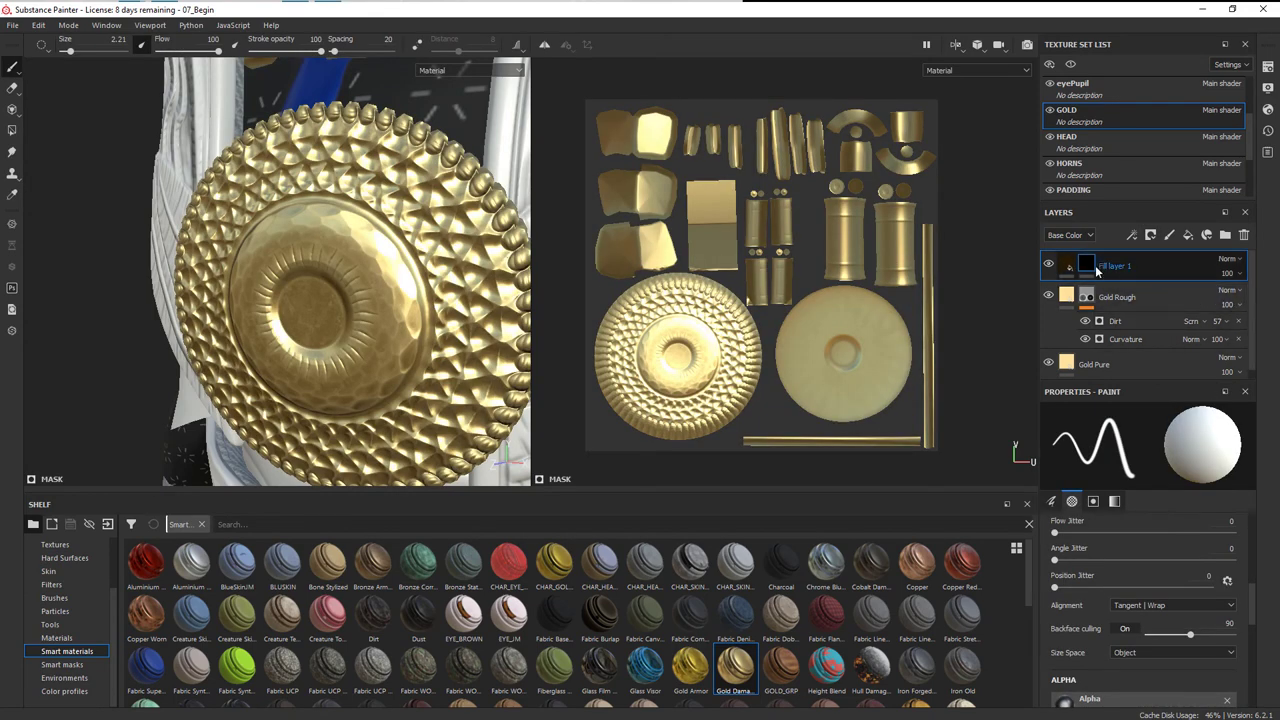
# Add a Dirt generator to the dark fill layer's mask and check it on the medallion under different lighting angles
pyautogui.click(1132, 235)
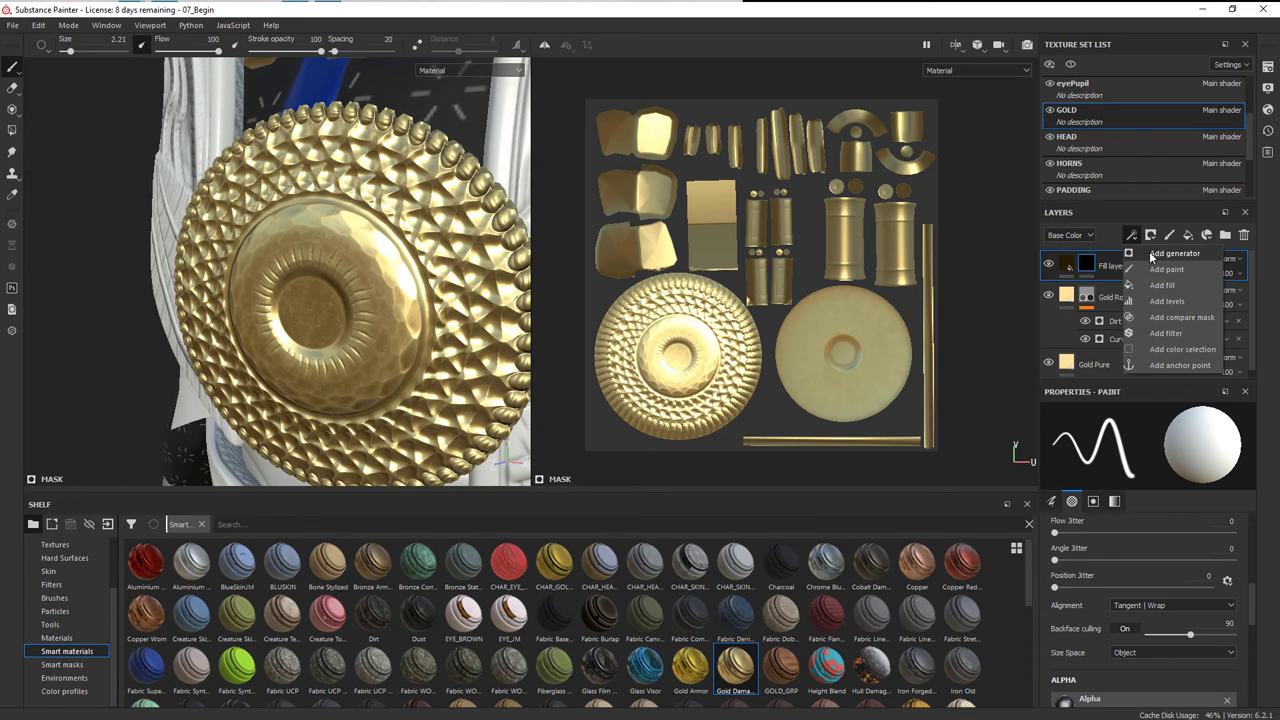
pyautogui.click(1153, 258)
pyautogui.click(1140, 438)
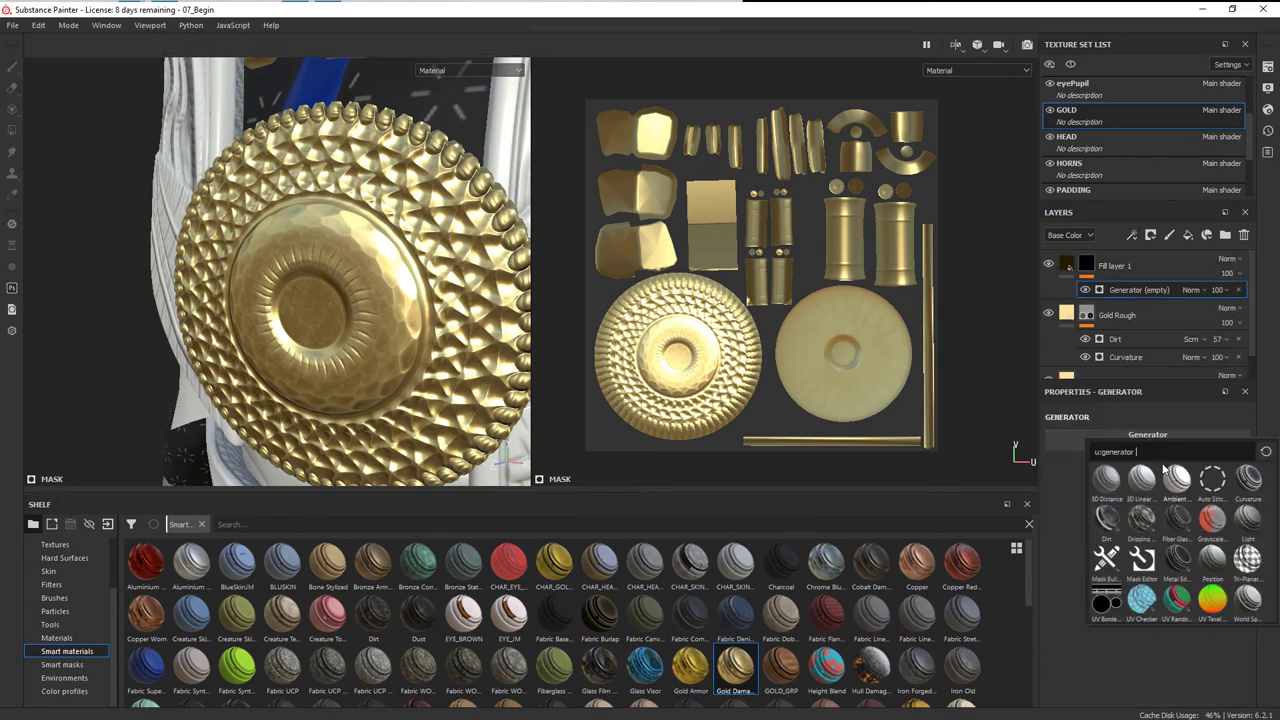
pyautogui.moveTo(1163, 468)
pyautogui.click(1110, 520)
pyautogui.keyDown('alt'); pyautogui.moveTo(448, 376); pyautogui.dragTo(406, 166); pyautogui.keyUp('alt')
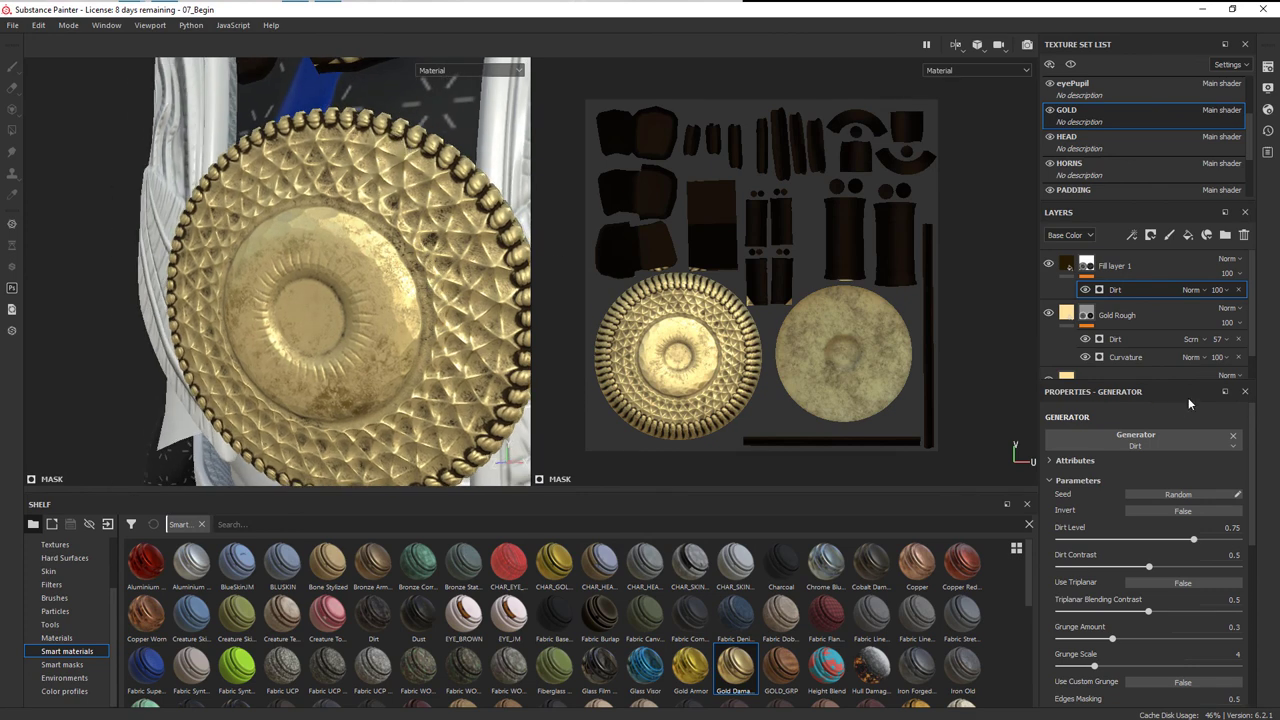
# Set the new generator's Dirt Level to 0.74 and Dirt Contrast to 0.41, and lower the fill layer's opacity to 2
pyautogui.moveTo(1193, 540); pyautogui.dragTo(1127, 572)
pyautogui.moveTo(1131, 569); pyautogui.dragTo(1134, 569)
pyautogui.click(1240, 273)
pyautogui.moveTo(1274, 298); pyautogui.dragTo(1217, 303)
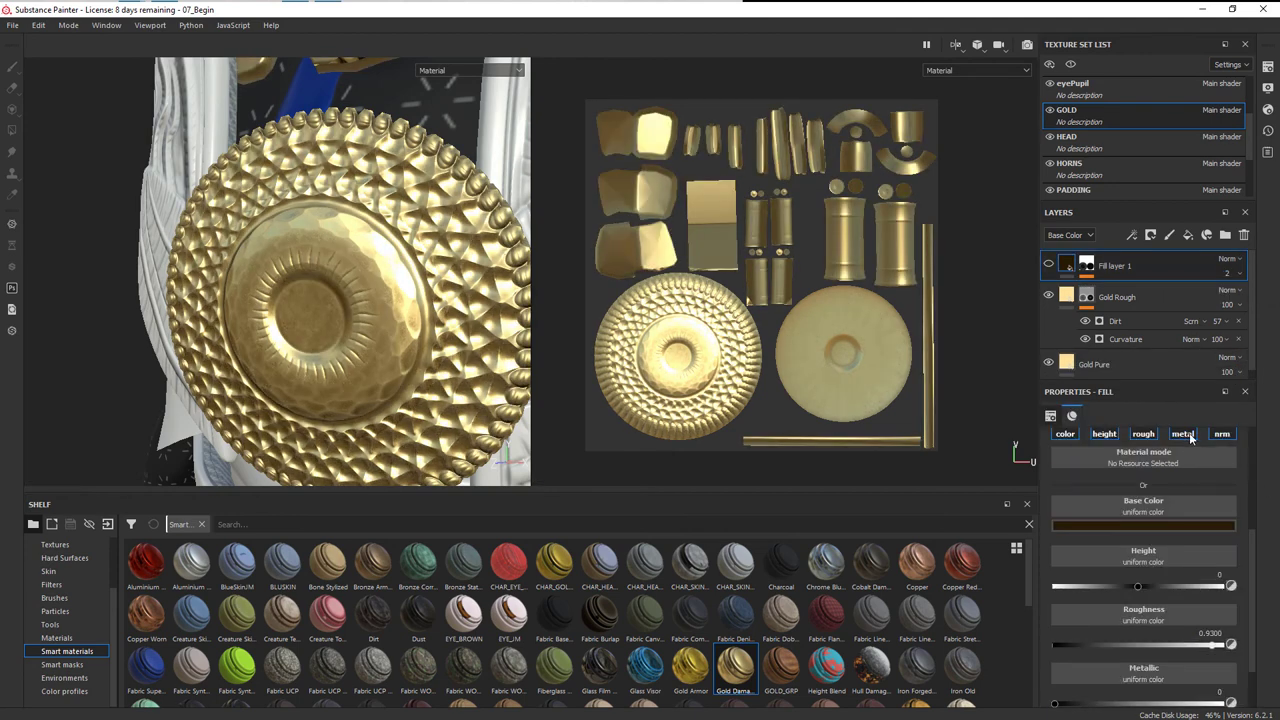
# Disable the fill layer's metal, nrm and height channels, then show the layer at 82 opacity
pyautogui.click(1182, 434)
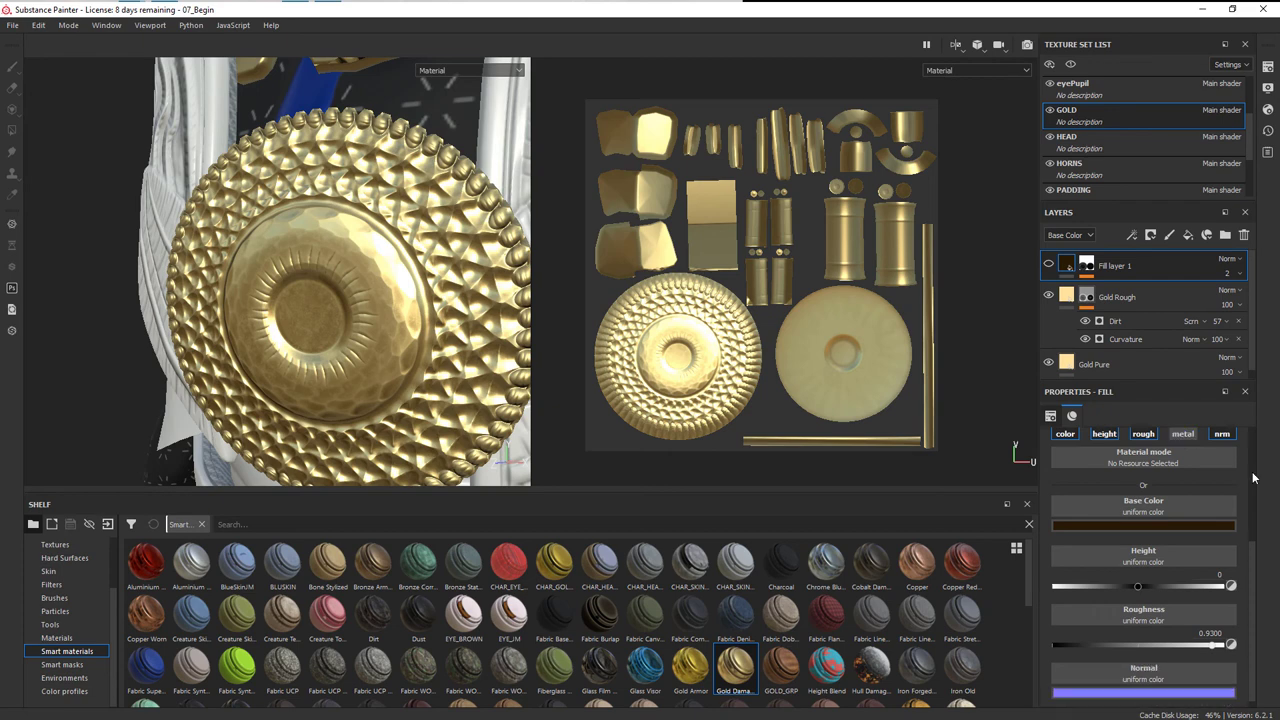
pyautogui.click(1224, 434)
pyautogui.click(1104, 457)
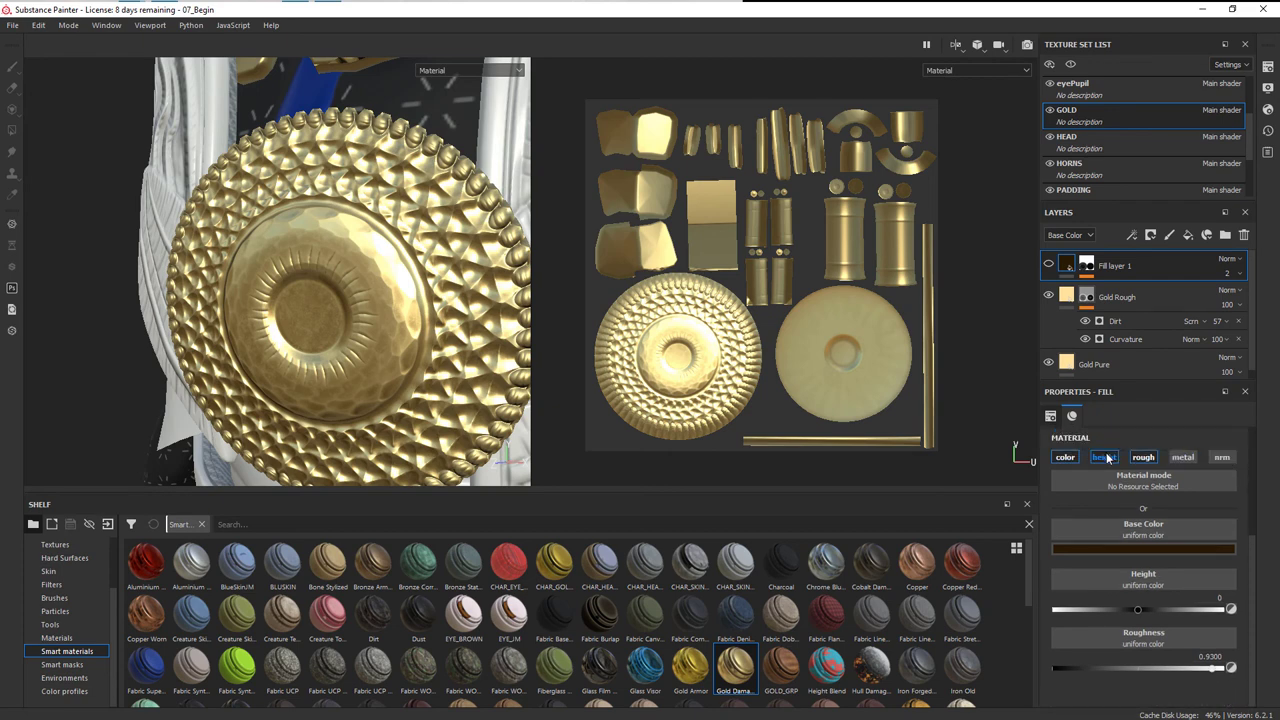
pyautogui.click(1048, 265)
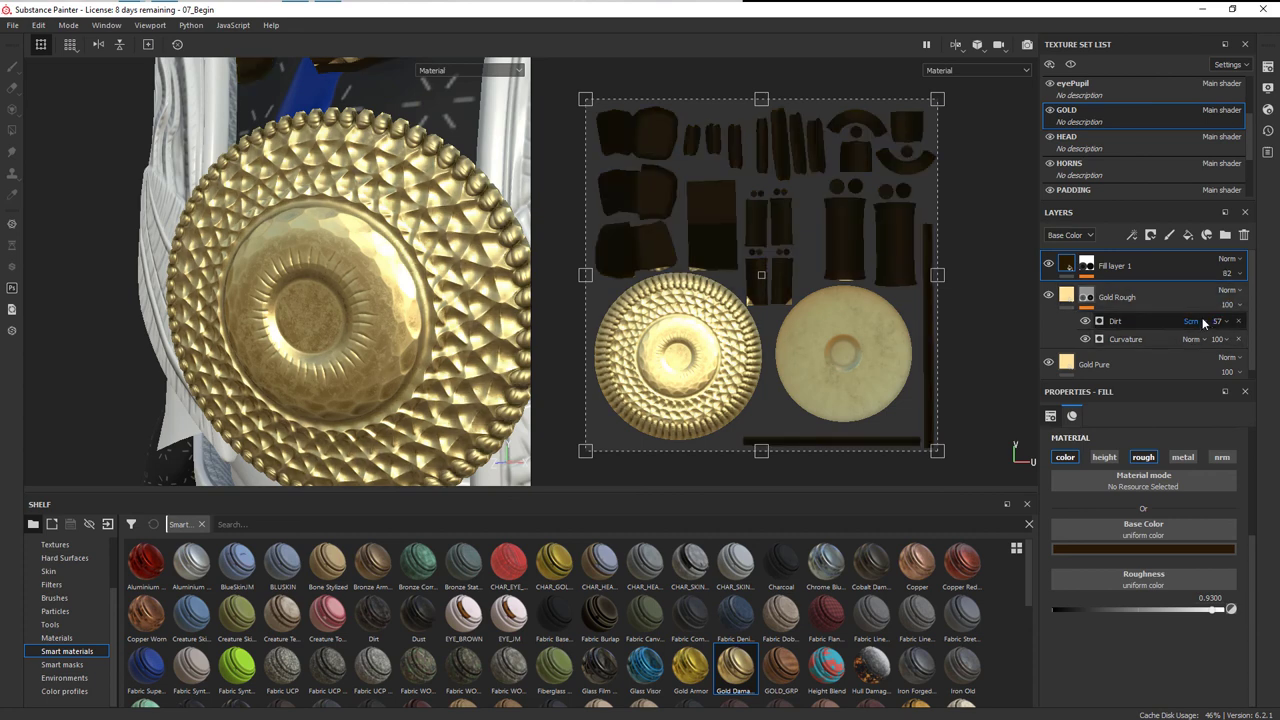
# Raise the fill layer's Dirt Contrast to 0.66, reduce the layer's opacity to 18 and inspect the medallion
pyautogui.click(1087, 266)
pyautogui.click(1124, 290)
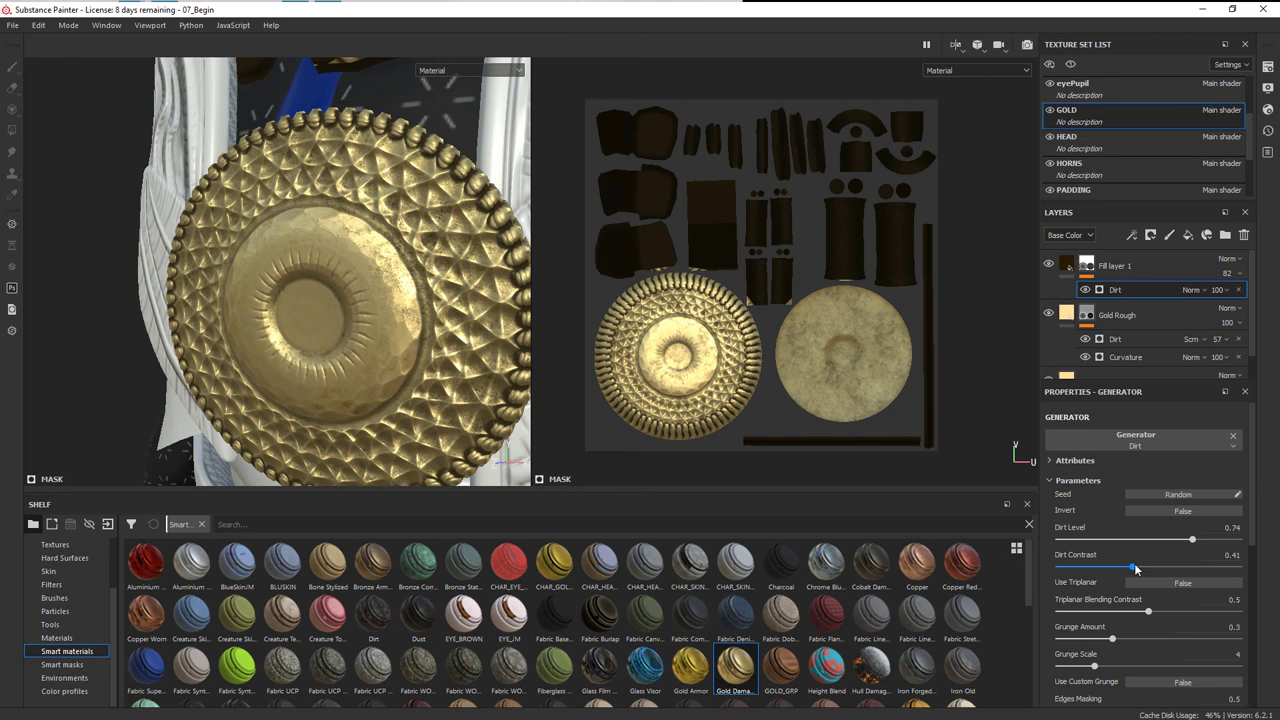
pyautogui.moveTo(1135, 568); pyautogui.dragTo(1178, 568)
pyautogui.moveTo(1227, 278); pyautogui.dragTo(1219, 312)
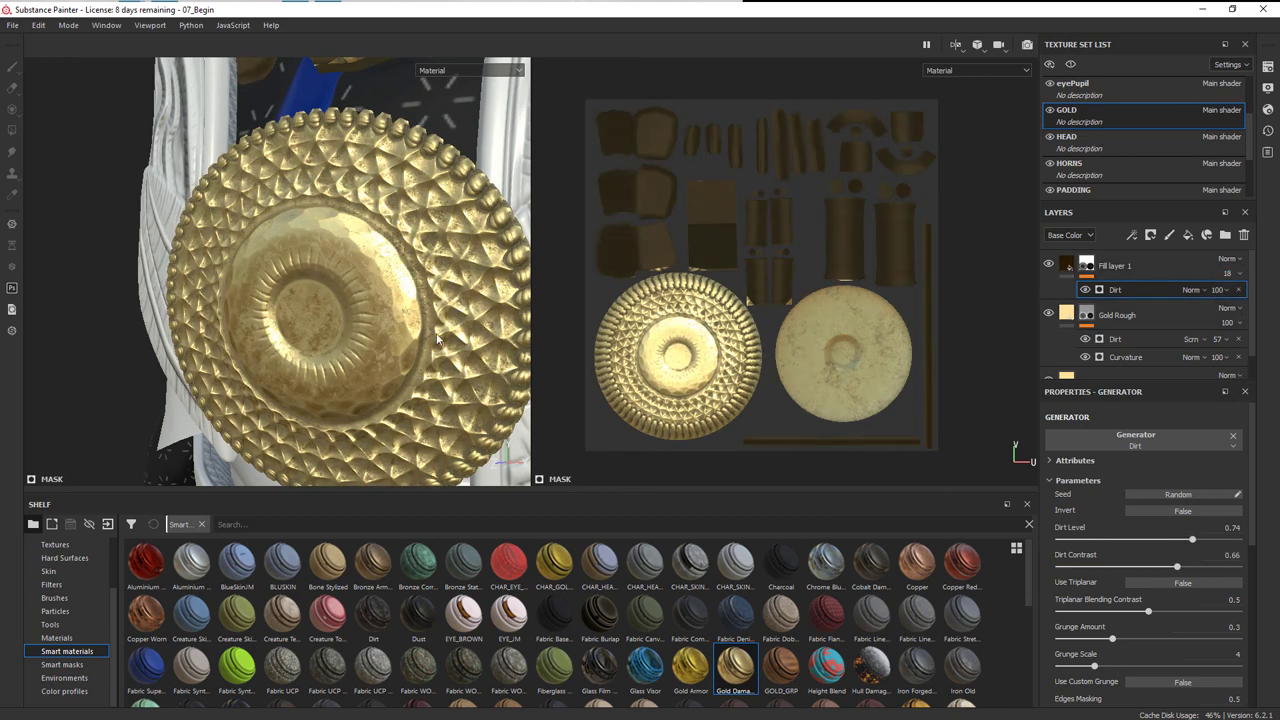
pyautogui.keyDown('alt'); pyautogui.moveTo(439, 338); pyautogui.dragTo(457, 338); pyautogui.keyUp('alt')
pyautogui.keyDown('alt'); pyautogui.moveTo(457, 338); pyautogui.dragTo(403, 354, button='right'); pyautogui.keyUp('alt')
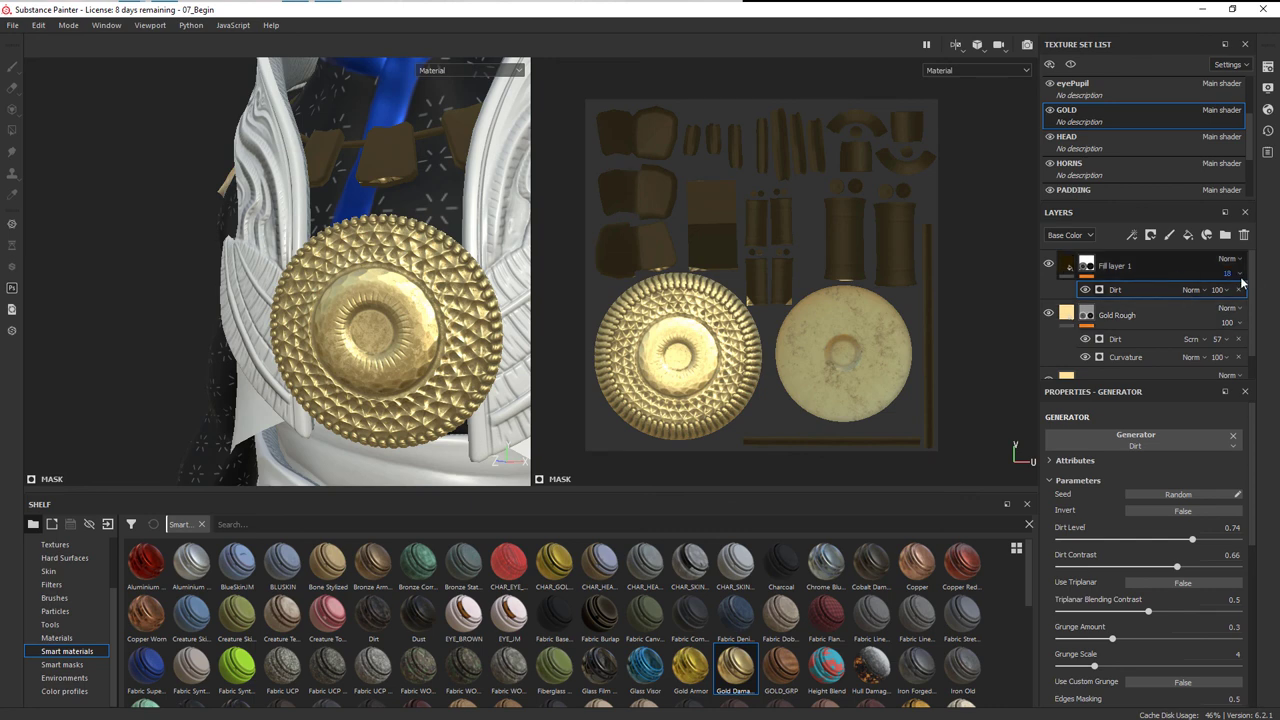
pyautogui.click(1169, 271)
pyautogui.moveTo(428, 365)
pyautogui.keyDown('alt'); pyautogui.mouseDown()
pyautogui.moveTo(405, 350)
pyautogui.moveTo(400, 325)
pyautogui.moveTo(439, 369)
pyautogui.moveTo(297, 350)
pyautogui.moveTo(286, 294)
pyautogui.mouseUp(); pyautogui.keyUp('alt')
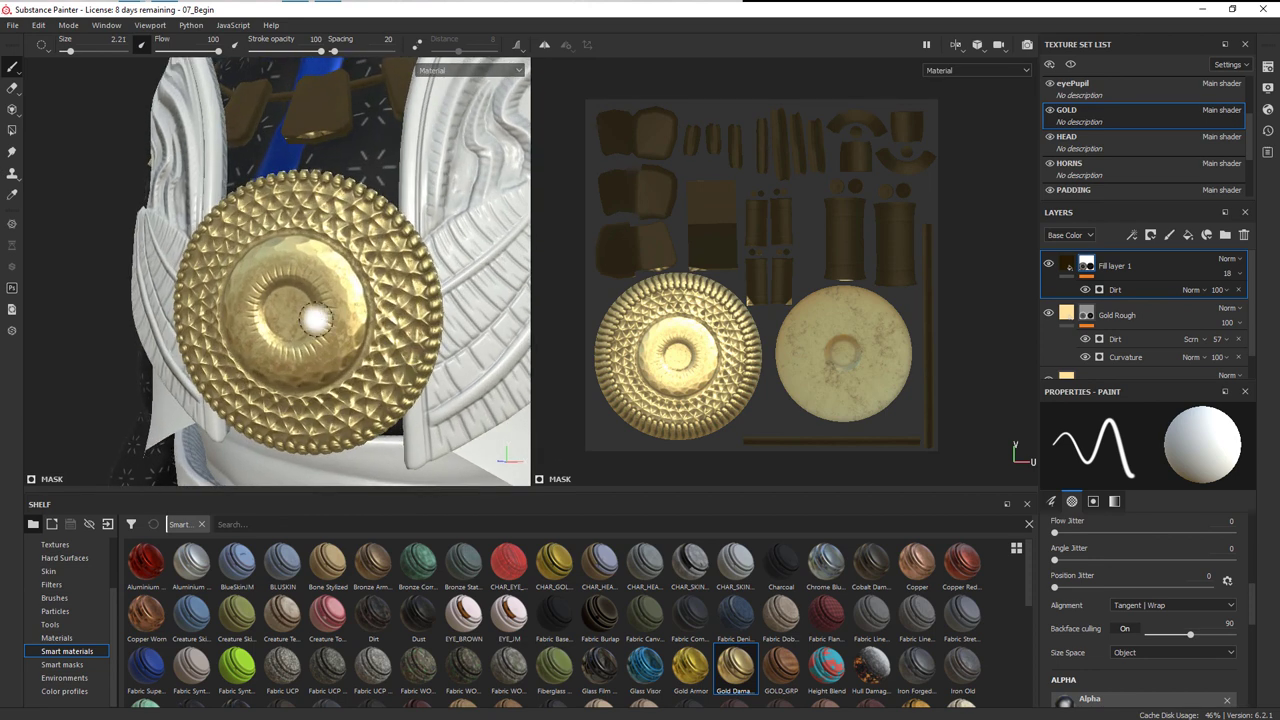